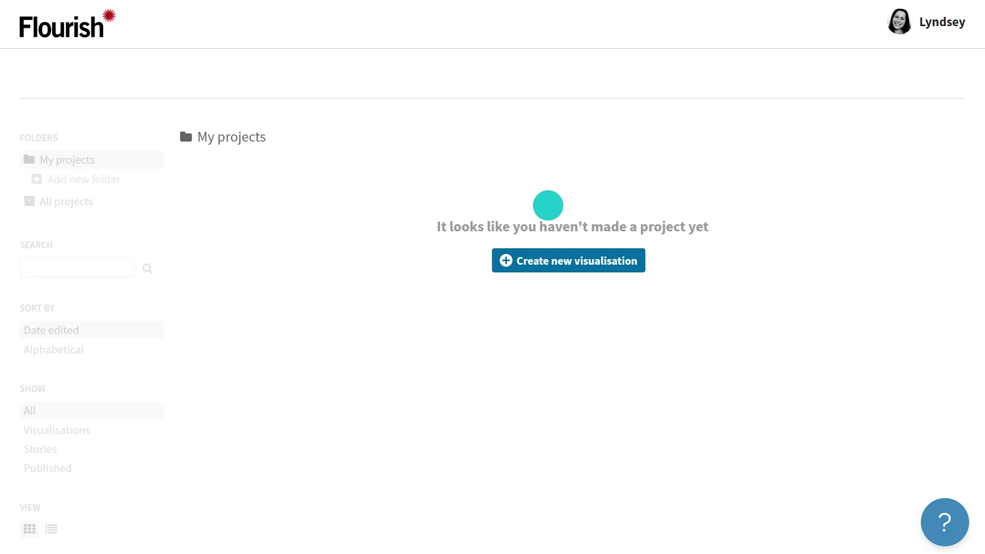
# Create a new Flourish visualisation using the Basic scatter plot template from the Scatter section.
pyautogui.click(544, 261)
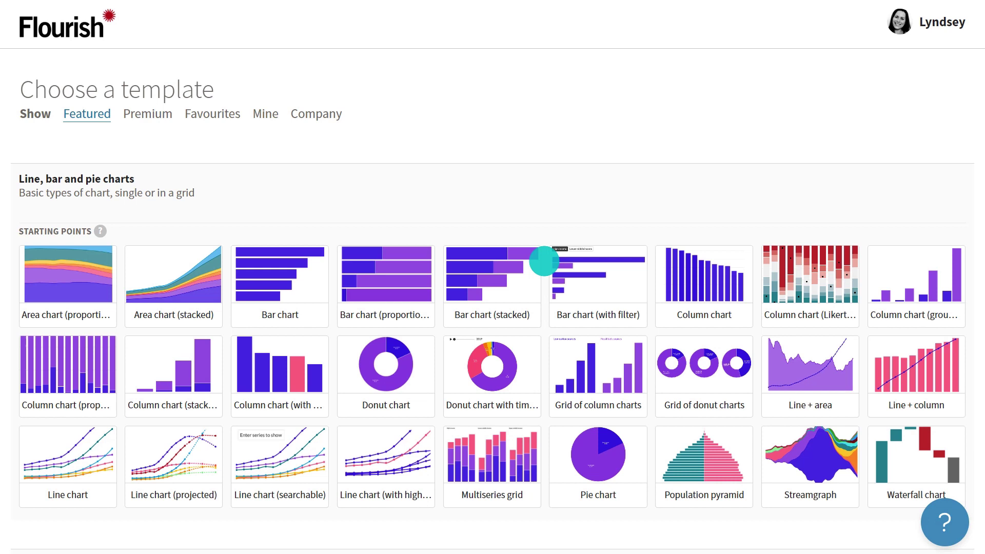
pyautogui.scroll(-8, 544, 261)
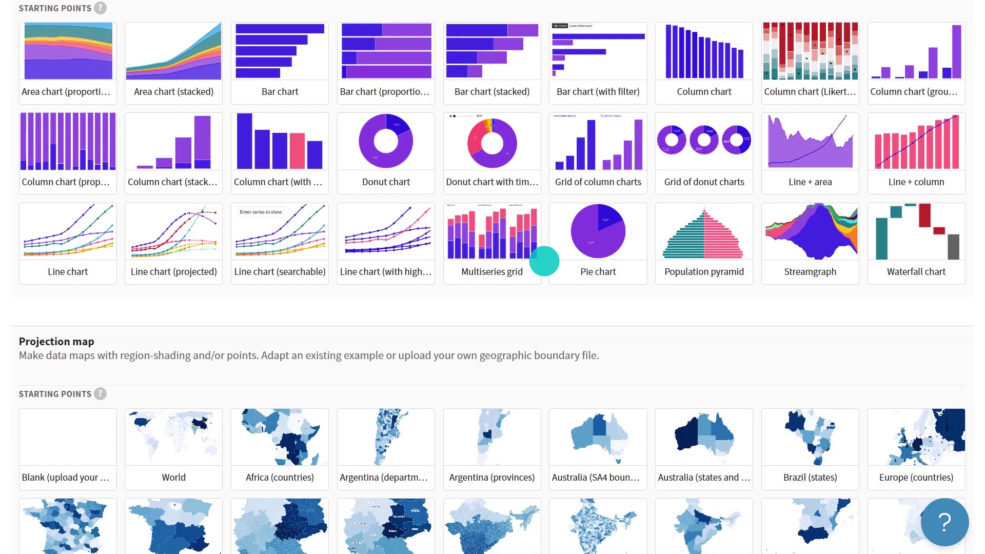
pyautogui.scroll(-1, 544, 261)
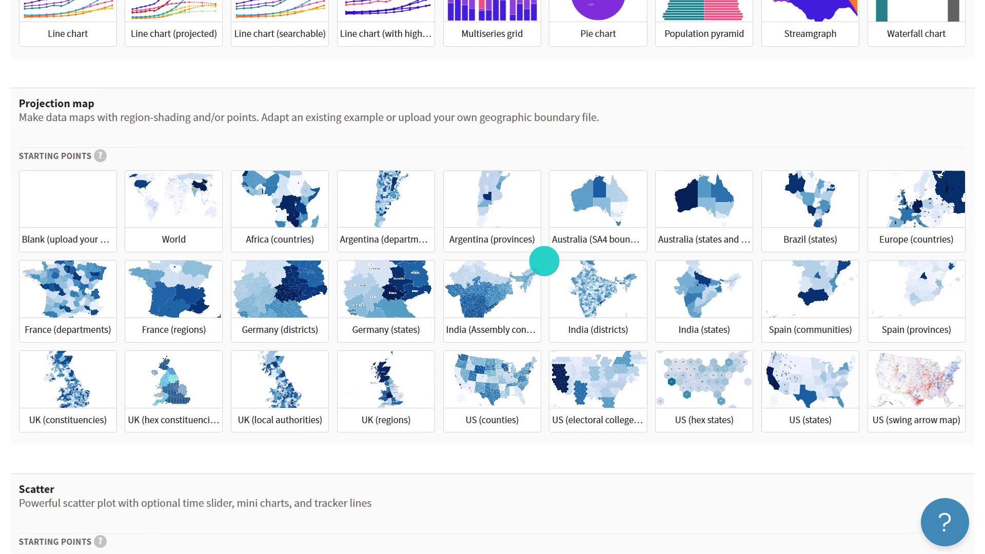
pyautogui.scroll(-7, 544, 261)
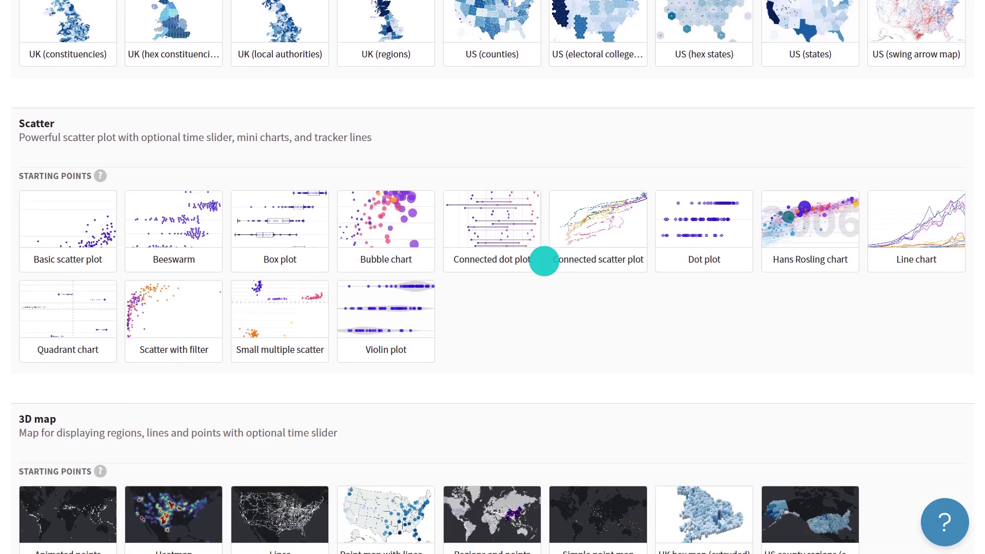
pyautogui.scroll(-9, 543, 261)
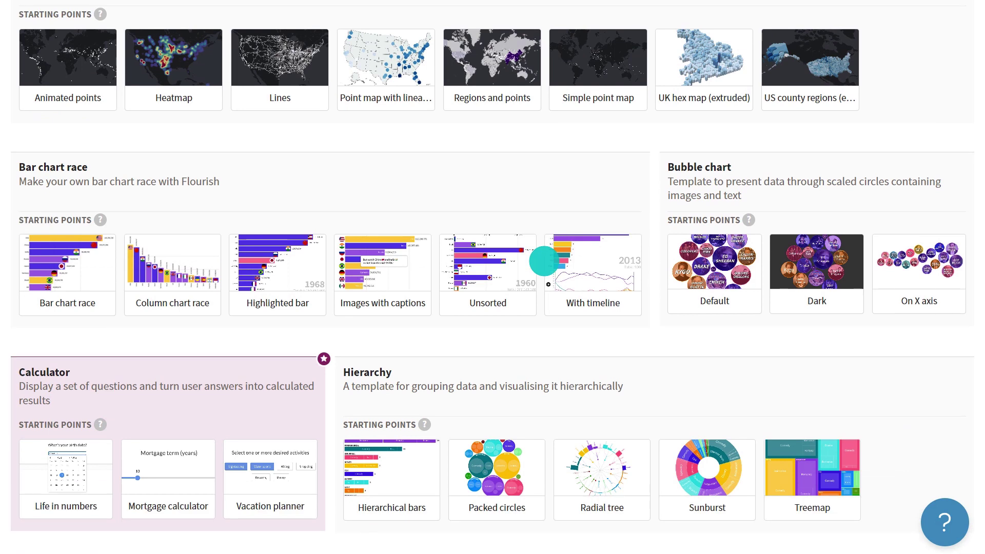
pyautogui.scroll(8, 543, 261)
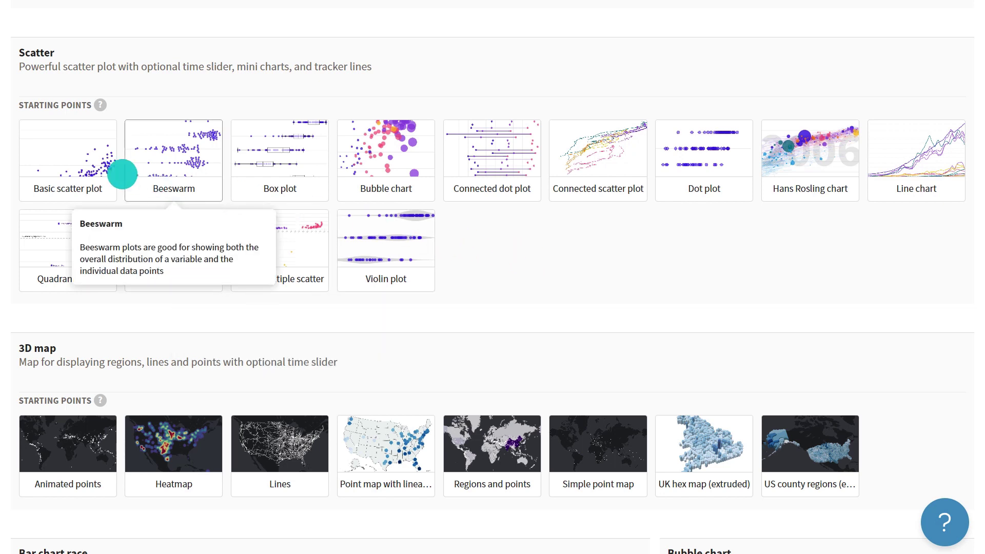
pyautogui.click(85, 167)
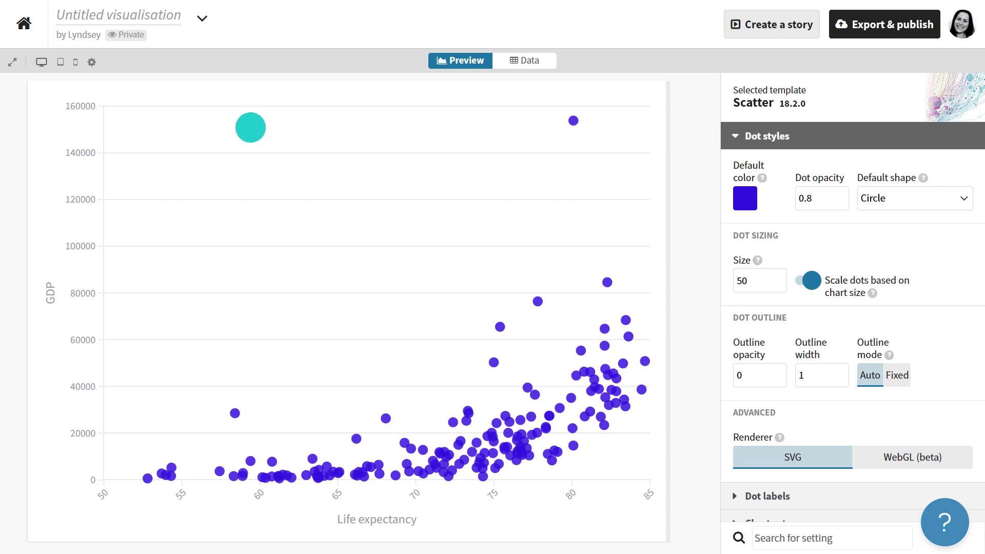
# Upload MovieSetAccidents.csv on the Data tab, replacing the sample GDP and life expectancy data.
pyautogui.click(524, 61)
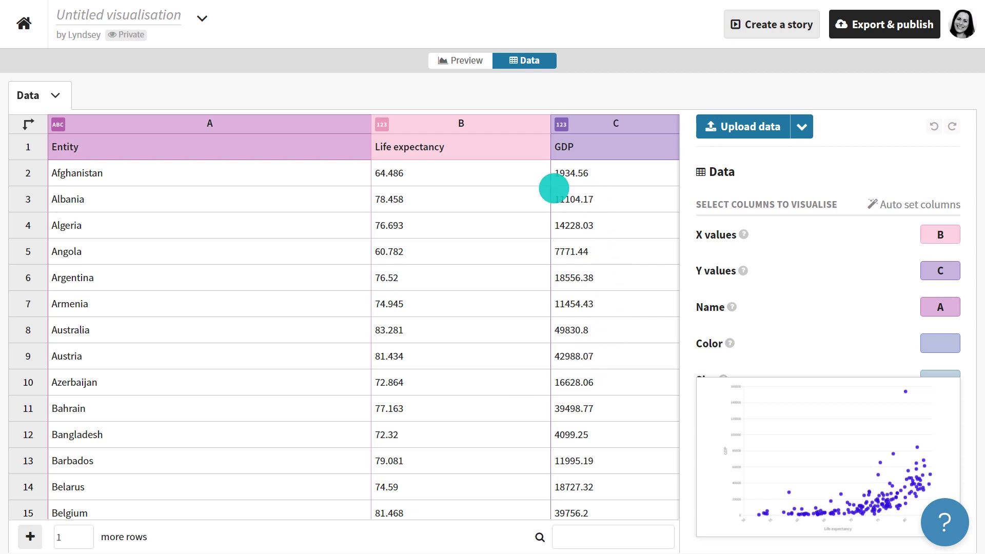
pyautogui.click(802, 128)
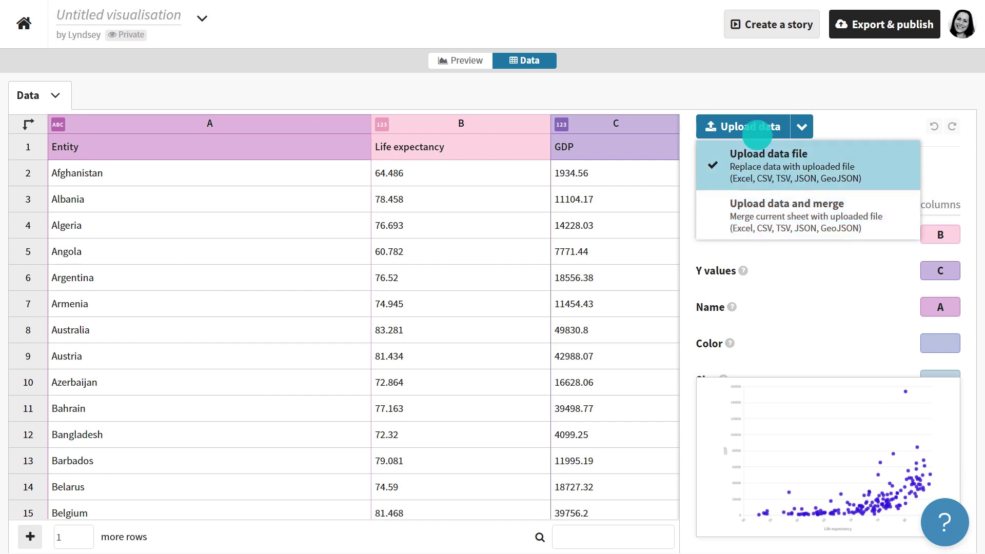
pyautogui.click(753, 127)
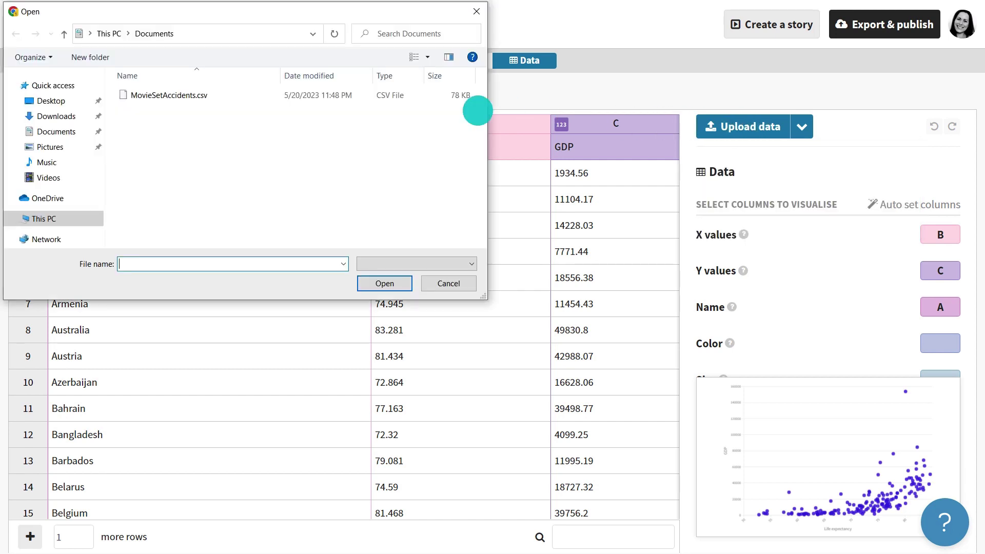
pyautogui.click(262, 95)
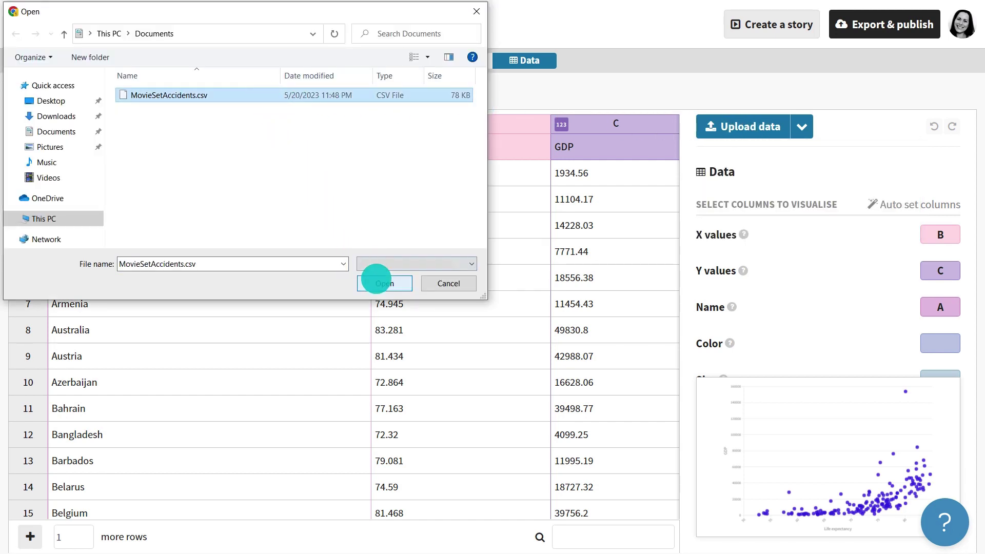
pyautogui.click(383, 282)
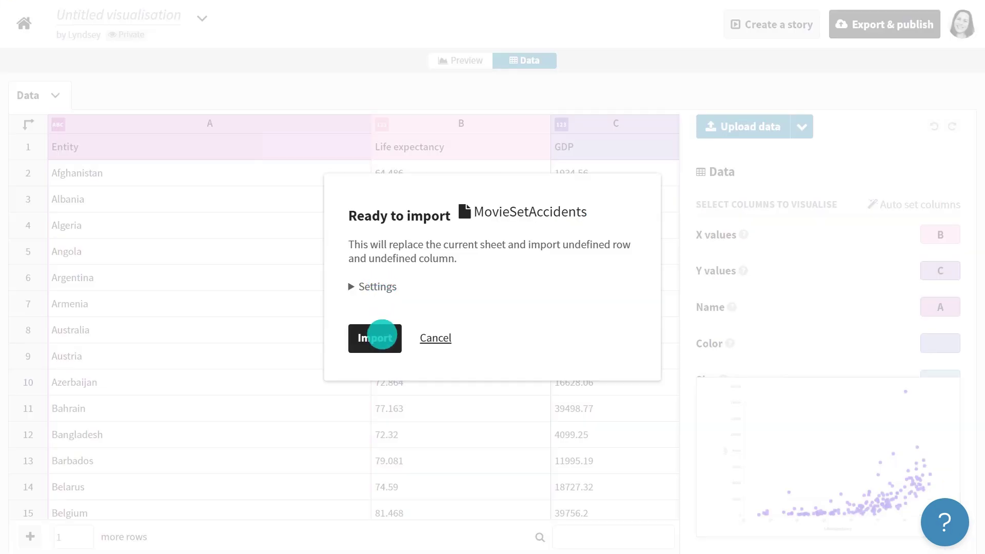
pyautogui.click(381, 336)
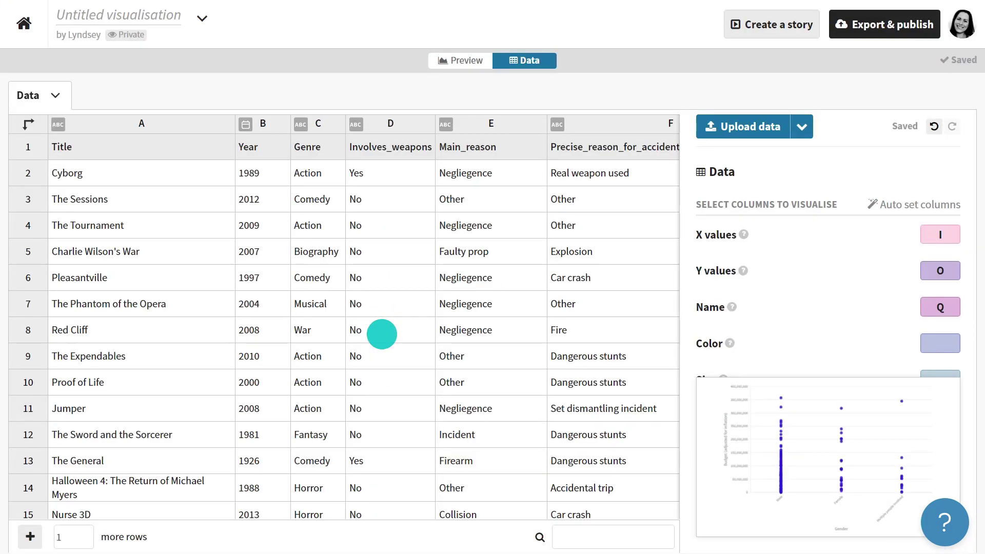
# Map Year to X values and Budget (adjusted for inflation) to Y values.
pyautogui.click(938, 234)
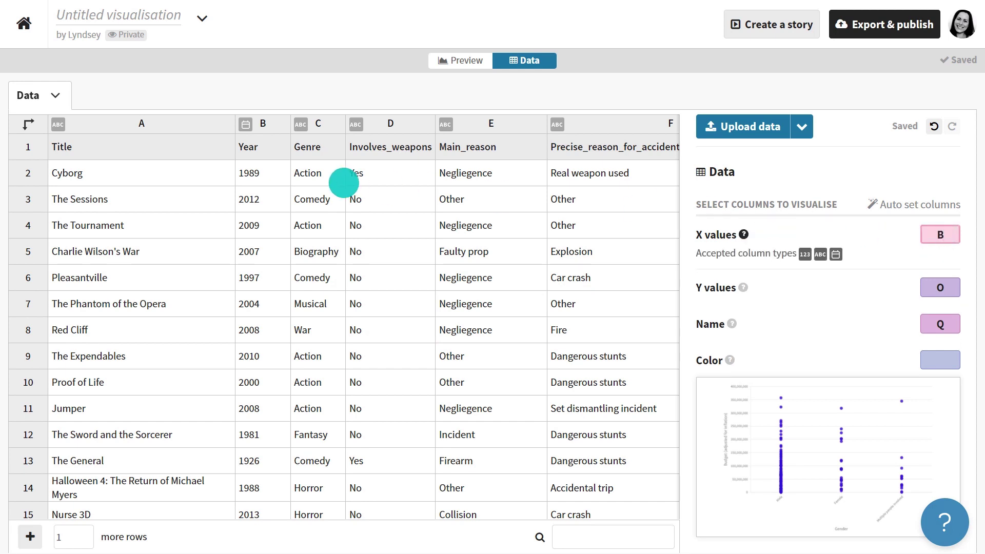
pyautogui.click(269, 173)
pyautogui.press('Left')
pyautogui.hotkey('ctrl', 'Right')
pyautogui.press('Up')
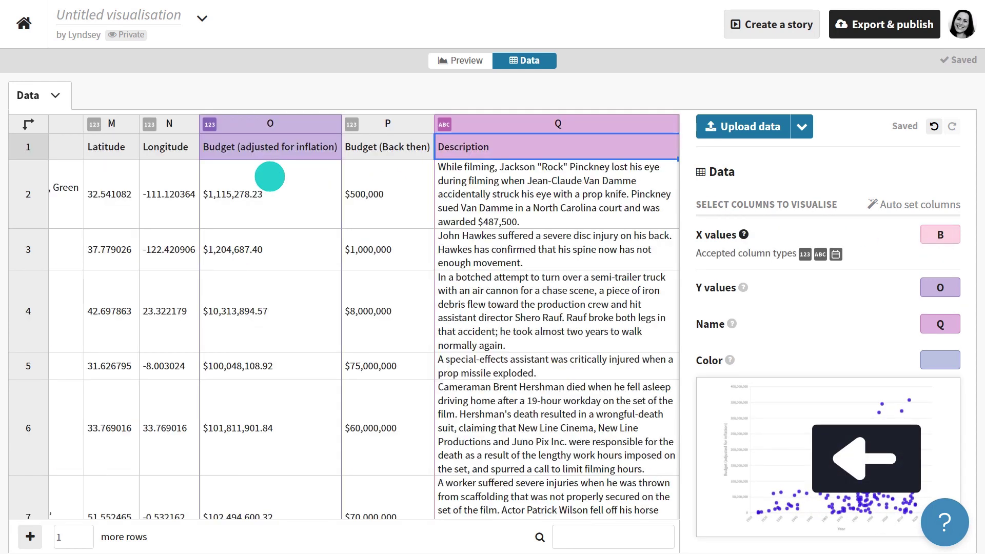
pyautogui.press('Left')
pyautogui.press('Left')
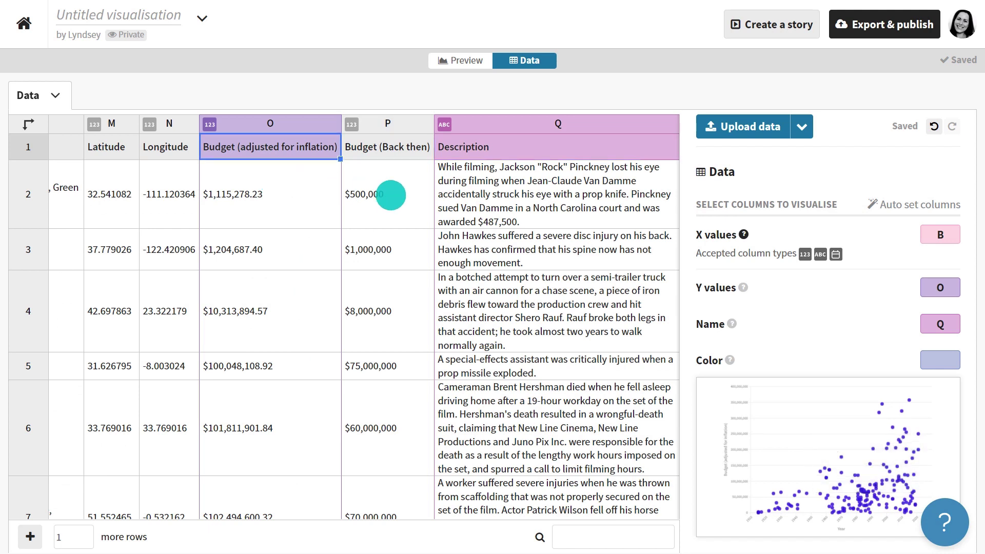
pyautogui.click(940, 281)
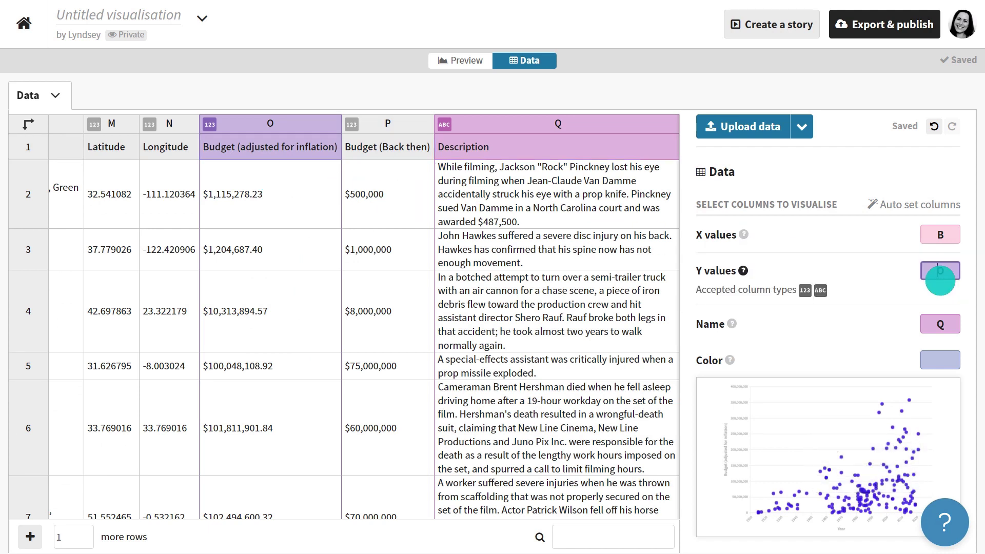
pyautogui.click(303, 154)
# Colour the dots by the Outcome column and return to the chart preview.
pyautogui.press('Left')
pyautogui.press('Left')
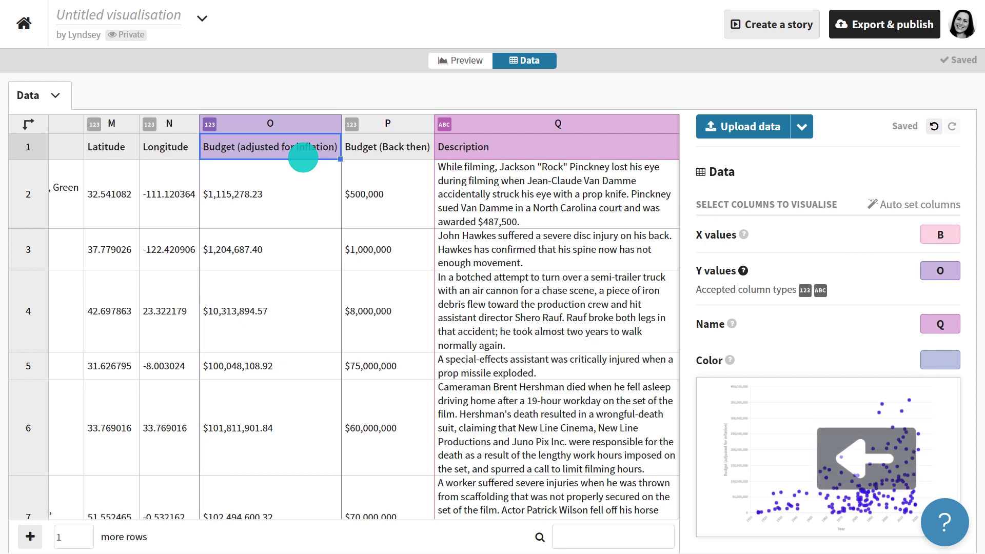
pyautogui.press('Left')
pyautogui.press('Left')
pyautogui.press('Left')
pyautogui.press('Left')
pyautogui.press('Left')
pyautogui.press('Left')
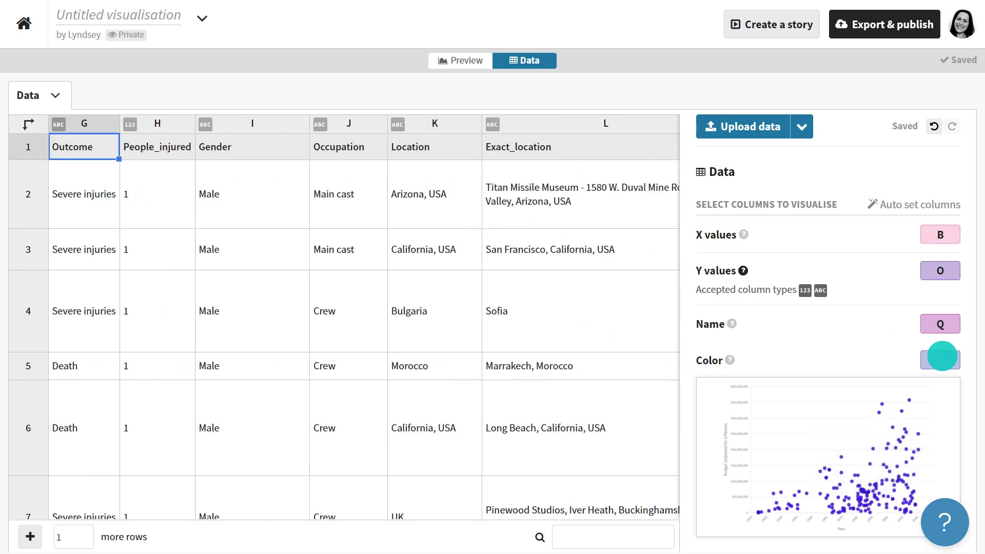
pyautogui.click(941, 358)
pyautogui.click(940, 307)
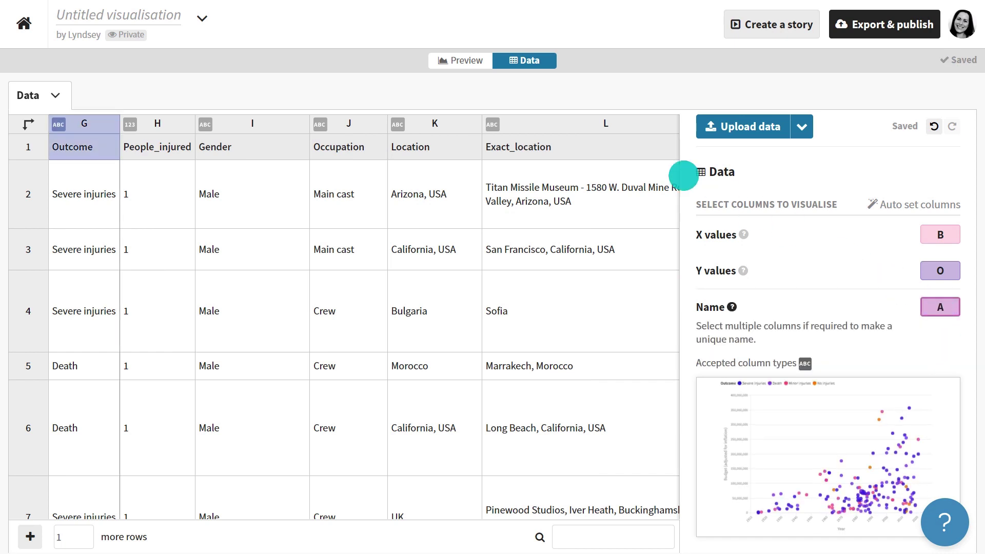
pyautogui.click(465, 60)
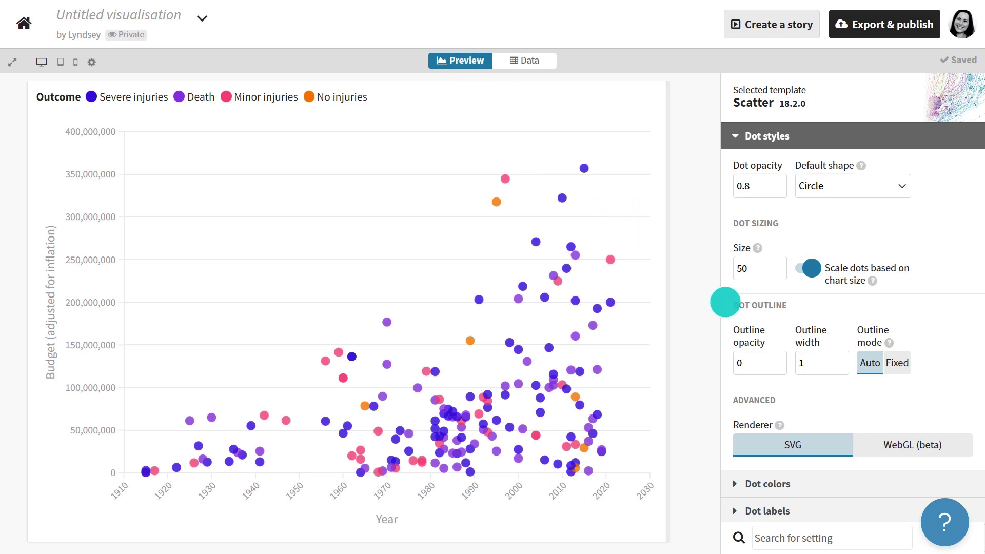
pyautogui.scroll(-4, 725, 301)
pyautogui.scroll(-2, 725, 302)
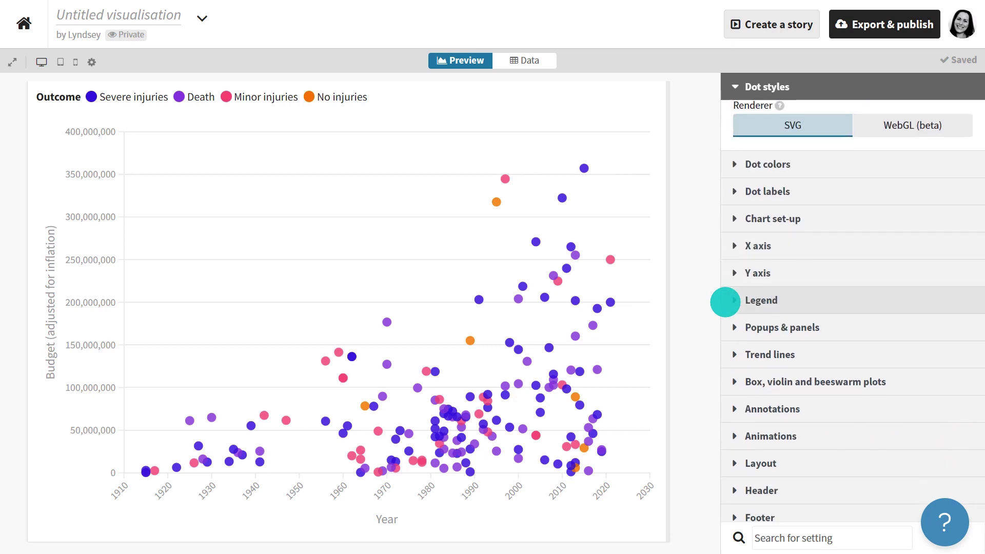
pyautogui.scroll(-2, 726, 301)
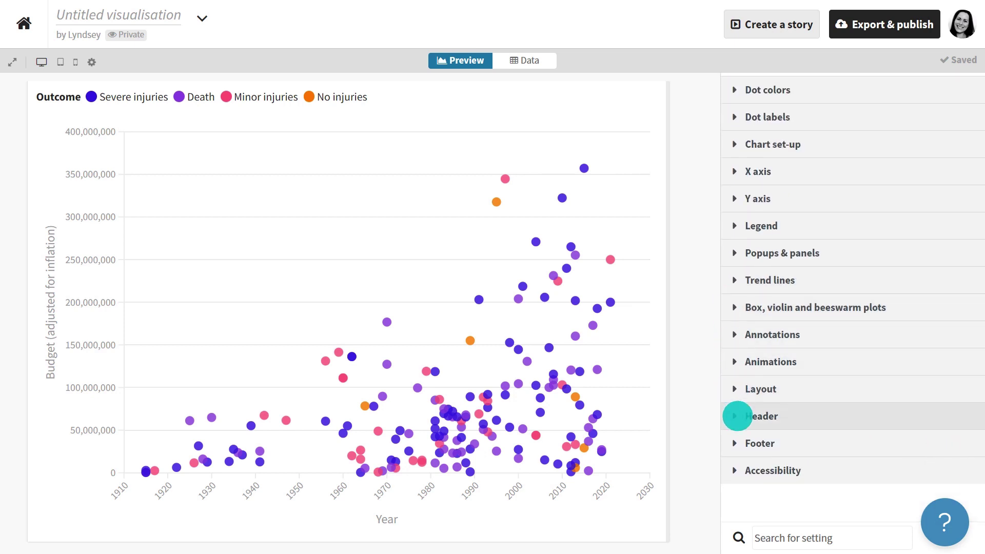
pyautogui.click(737, 414)
pyautogui.click(766, 210)
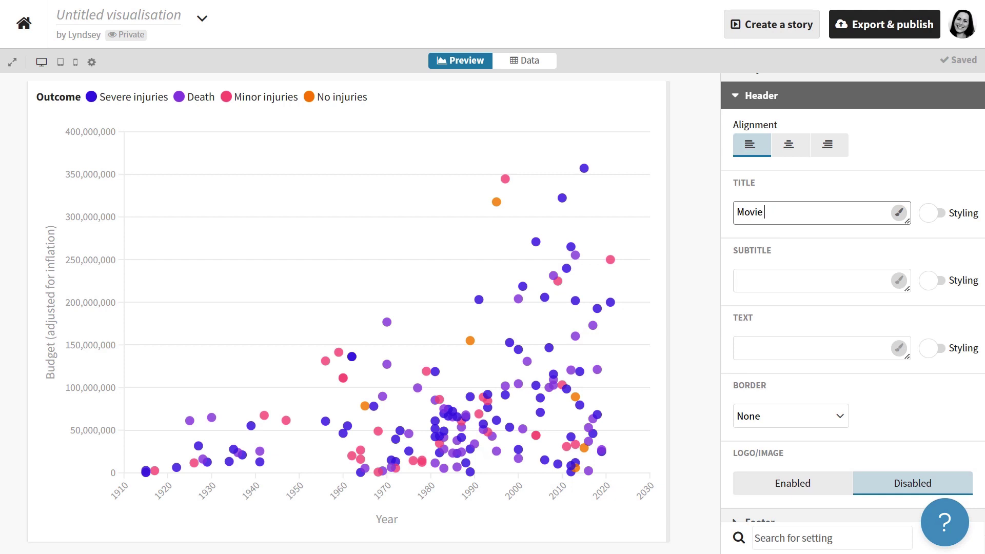
pyautogui.write('Movie set accidents across a century of En')
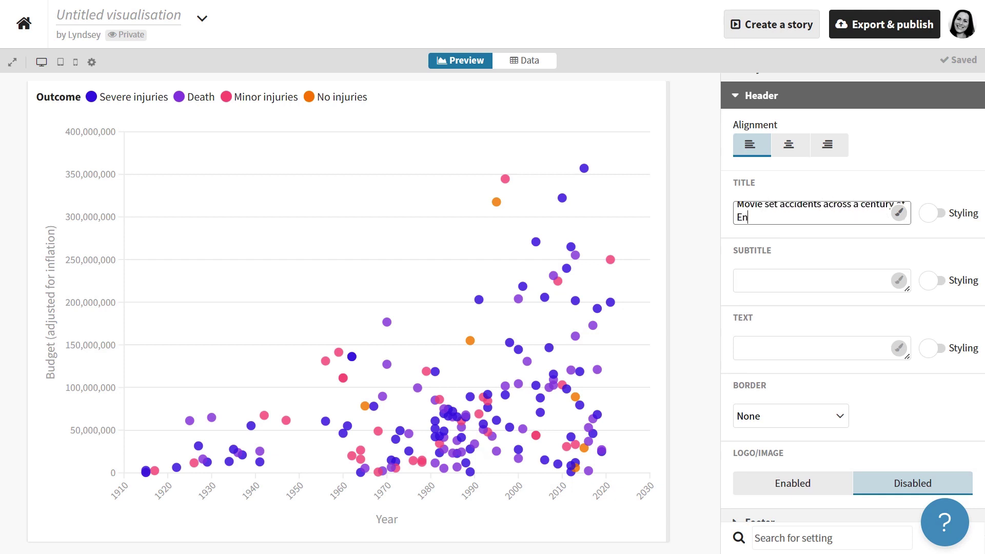
pyautogui.write('glish-language cinema')
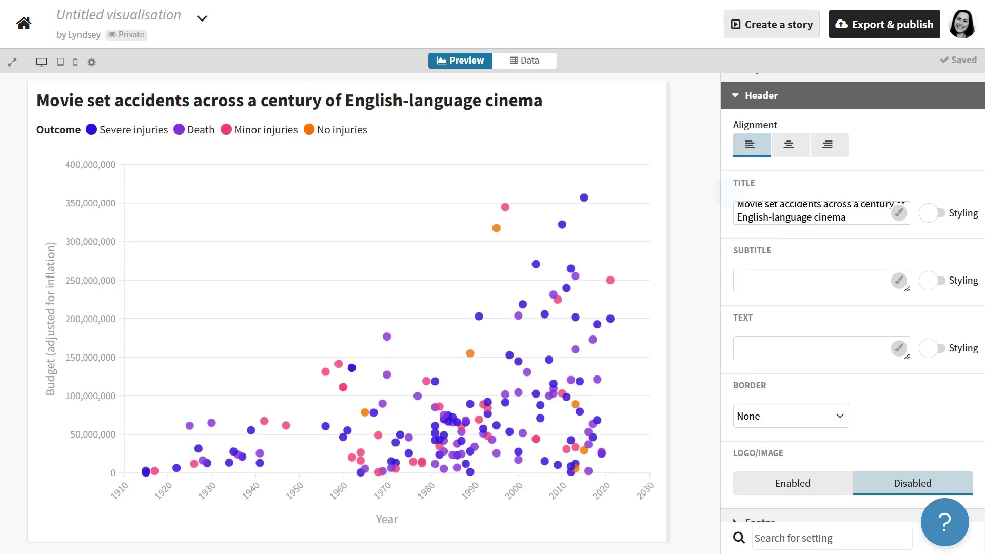
pyautogui.moveTo(506, 206)
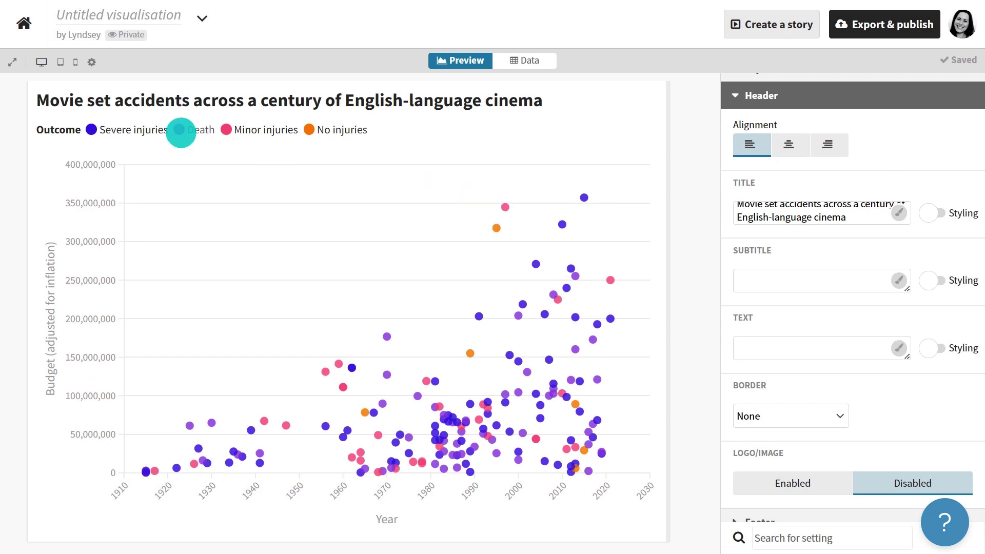
pyautogui.click(179, 130)
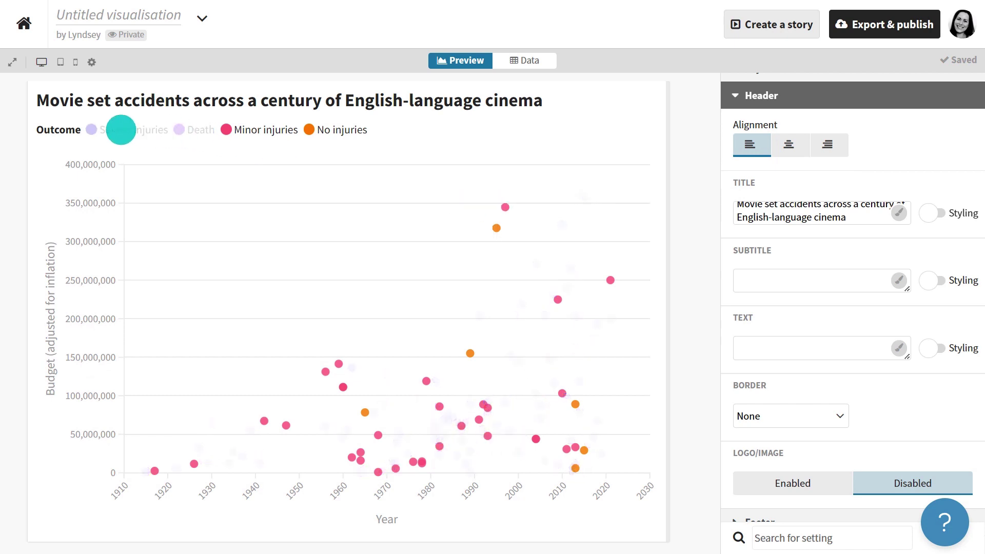
pyautogui.click(121, 130)
pyautogui.click(190, 129)
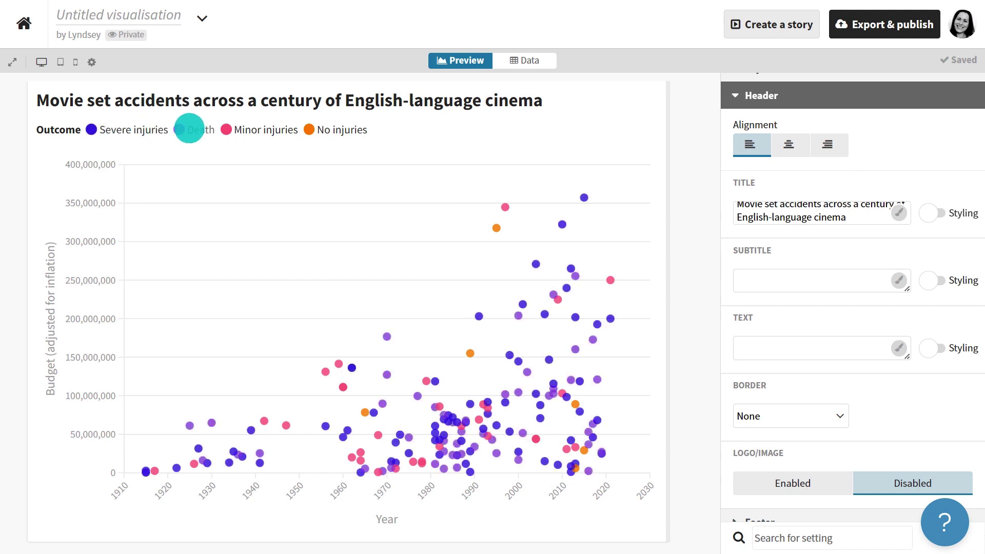
# Retitle the untitled visualisation 'Movie Accidents Graph'.
pyautogui.click(162, 16)
pyautogui.write('Movie')
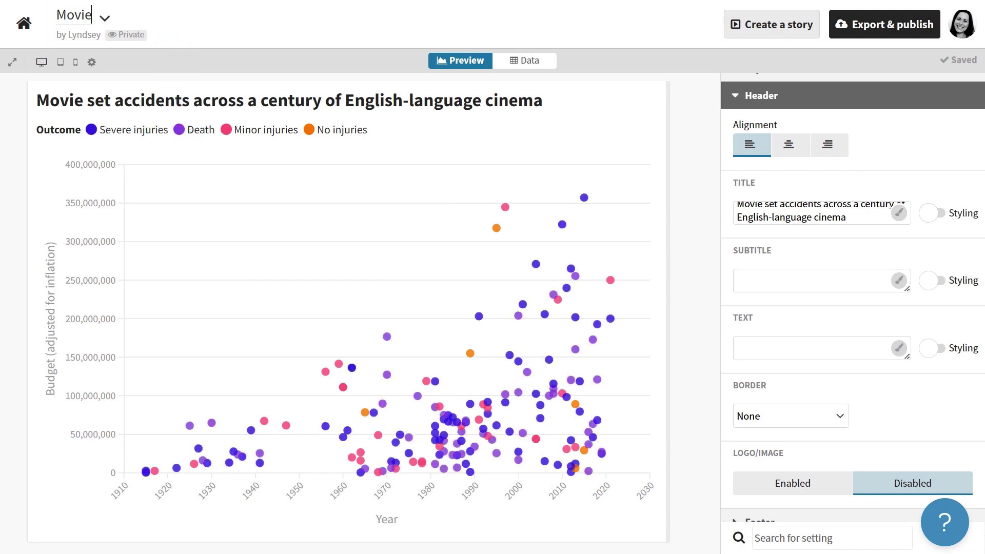
pyautogui.write(' Accidents Graph')
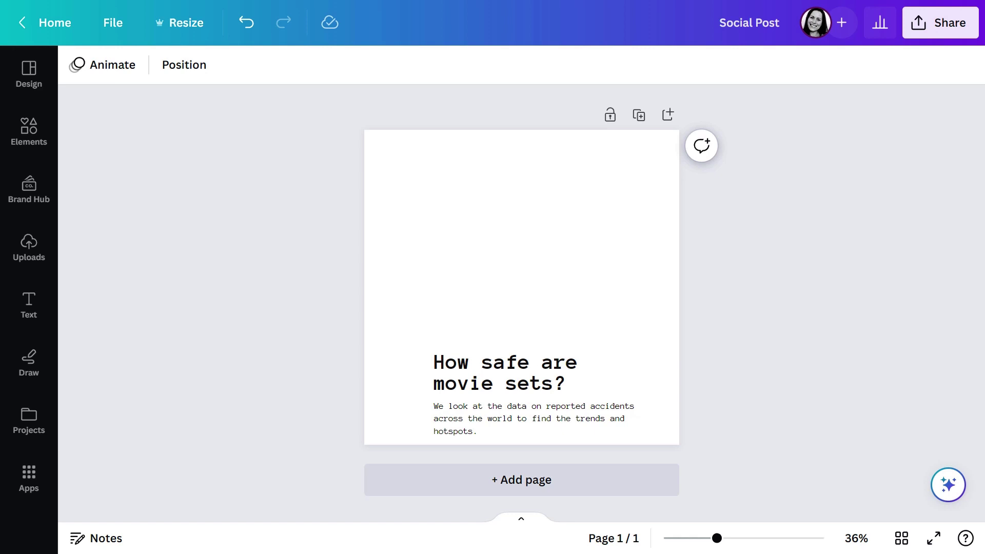
# Search Canva's Apps panel for 'flourish'.
pyautogui.click(41, 472)
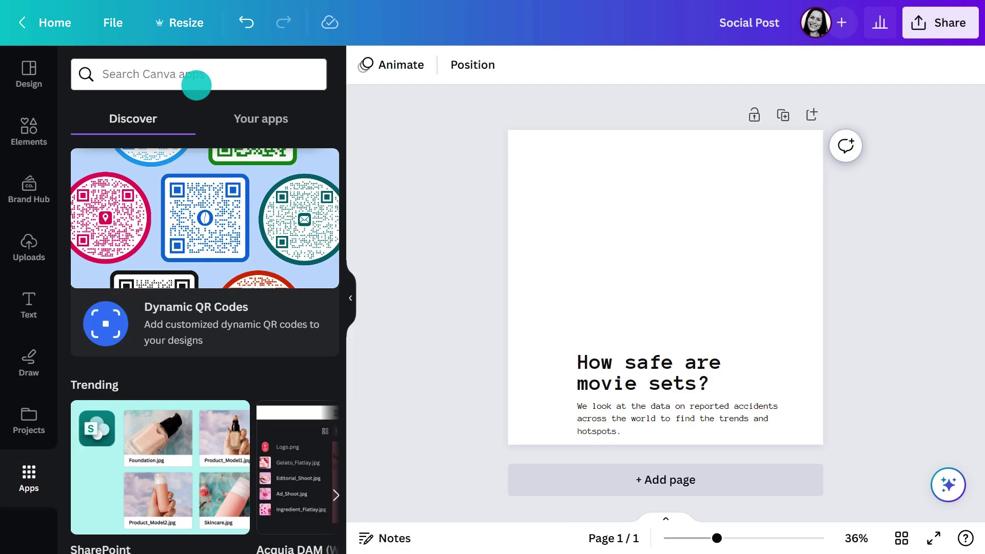
pyautogui.click(198, 77)
pyautogui.write('flourish')
pyautogui.press('Return')
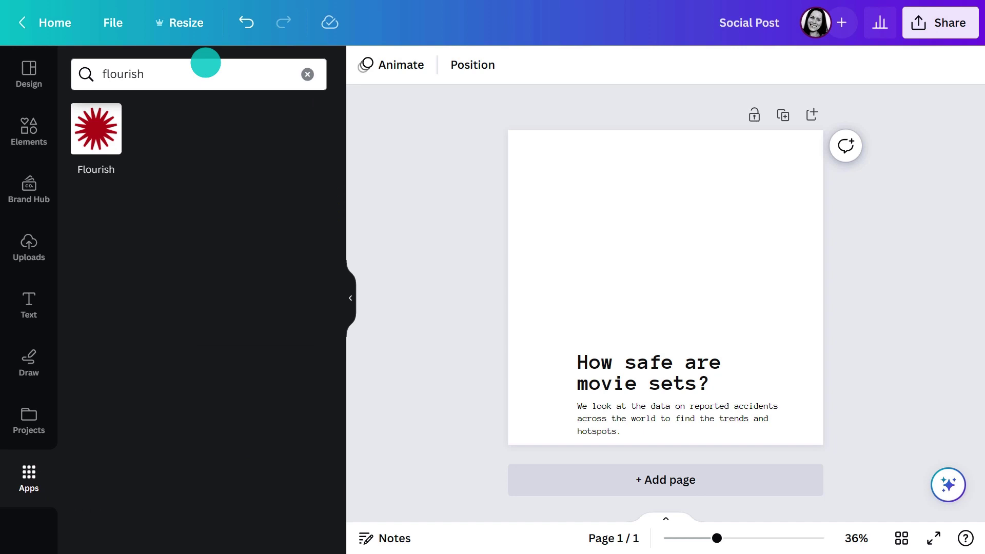
# Open the Flourish app and connect the Flourish account to list its projects.
pyautogui.click(115, 131)
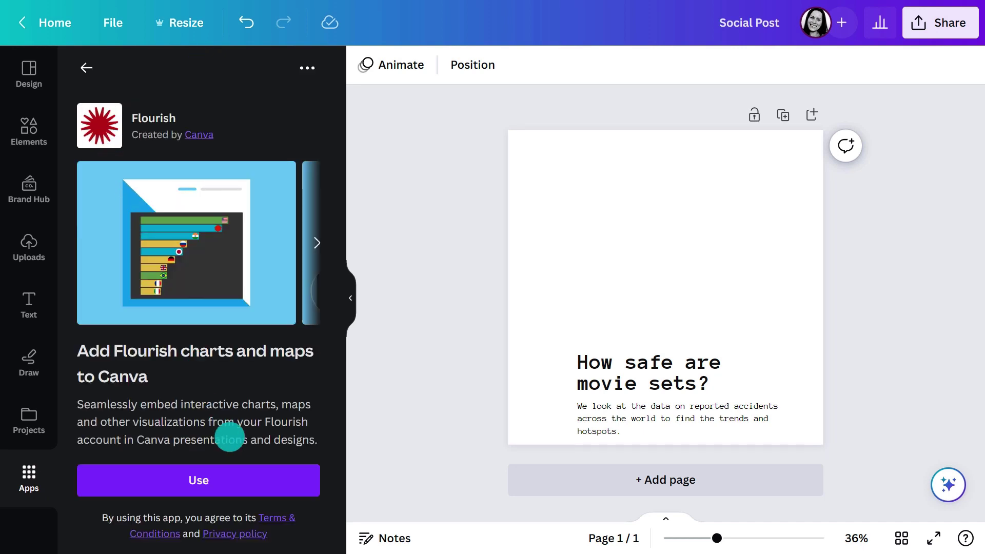
pyautogui.click(244, 467)
pyautogui.click(227, 385)
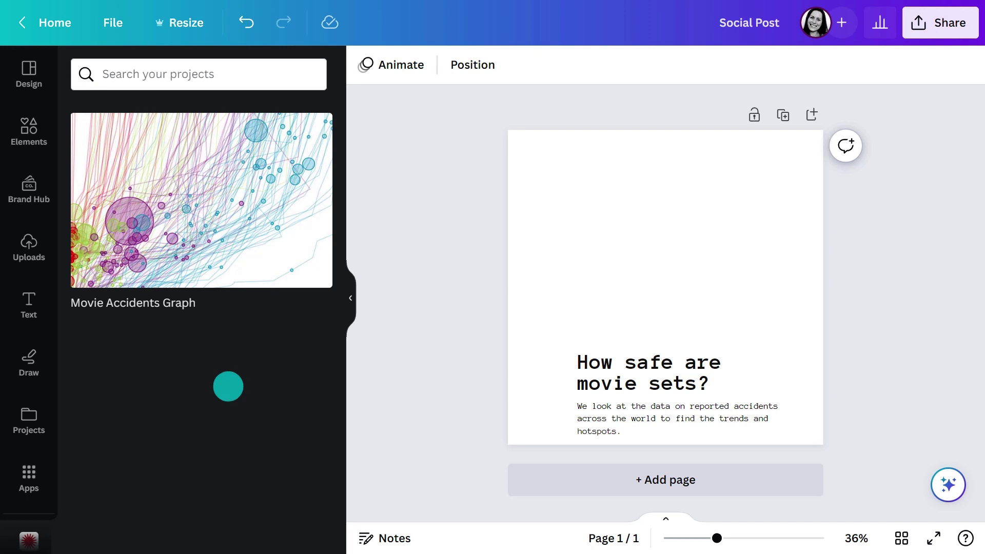
# Place the Movie Accidents Graph on the post and enlarge it across the page width.
pyautogui.moveTo(211, 215); pyautogui.dragTo(772, 310)
pyautogui.moveTo(755, 278)
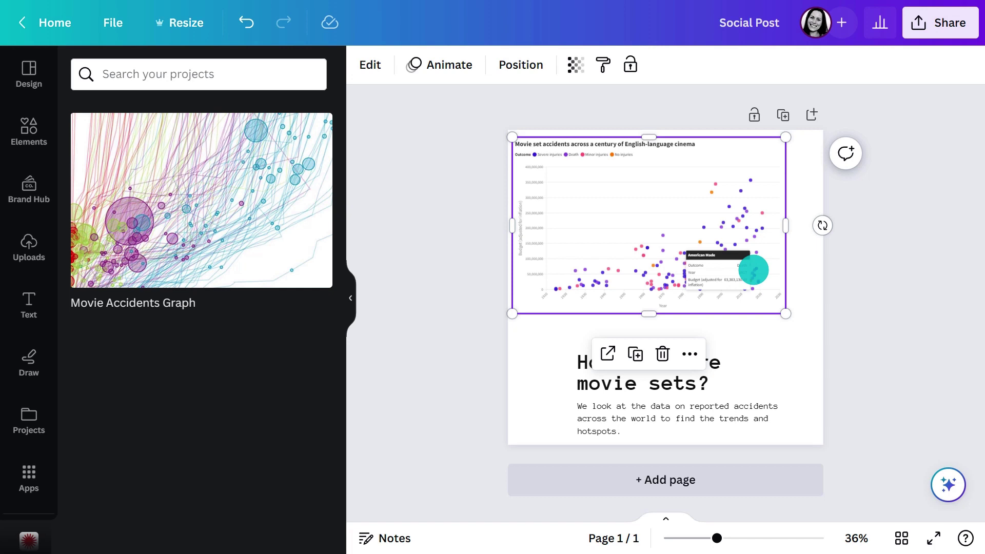
pyautogui.moveTo(785, 313); pyautogui.dragTo(818, 335)
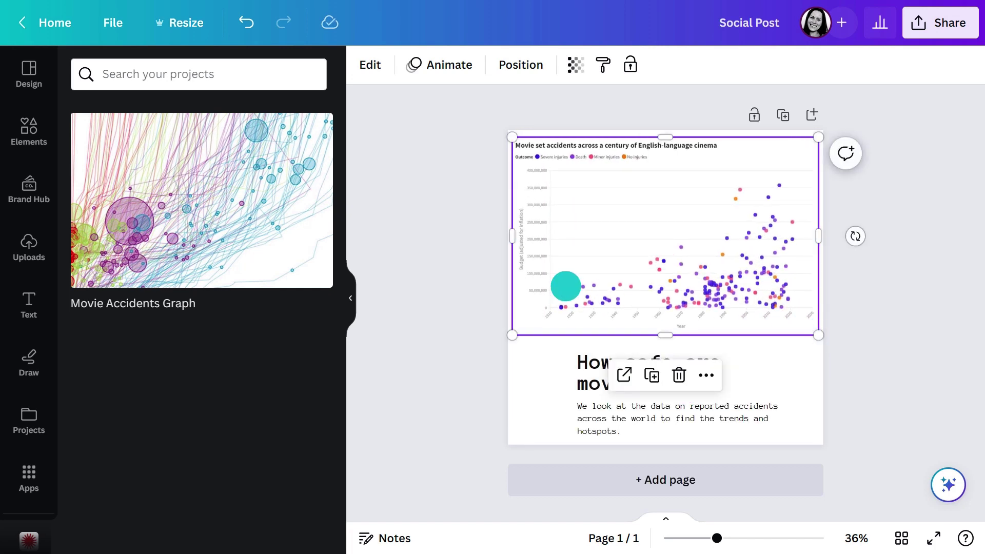
pyautogui.click(34, 184)
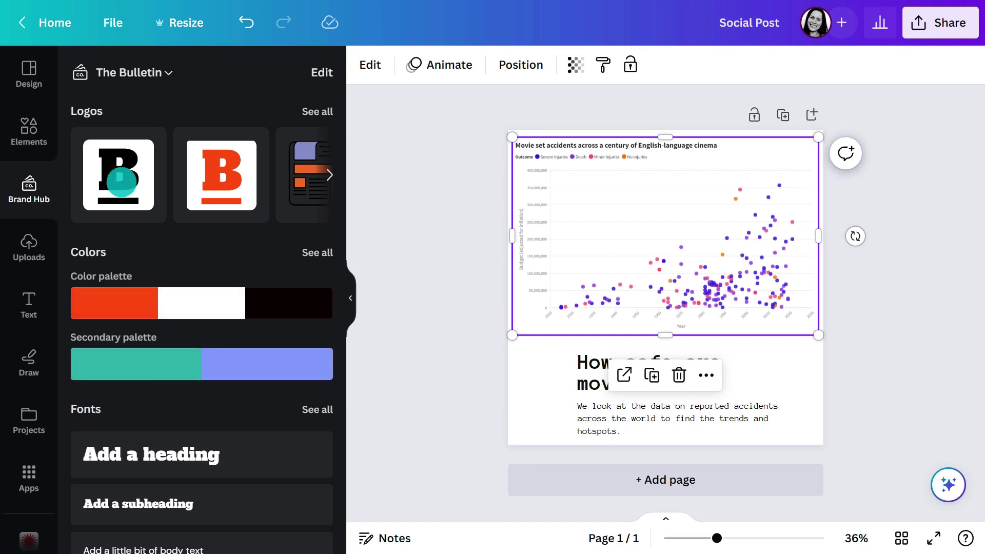
# Add the black B brand logo and shrink it to sit beside the heading.
pyautogui.moveTo(121, 180); pyautogui.dragTo(611, 369)
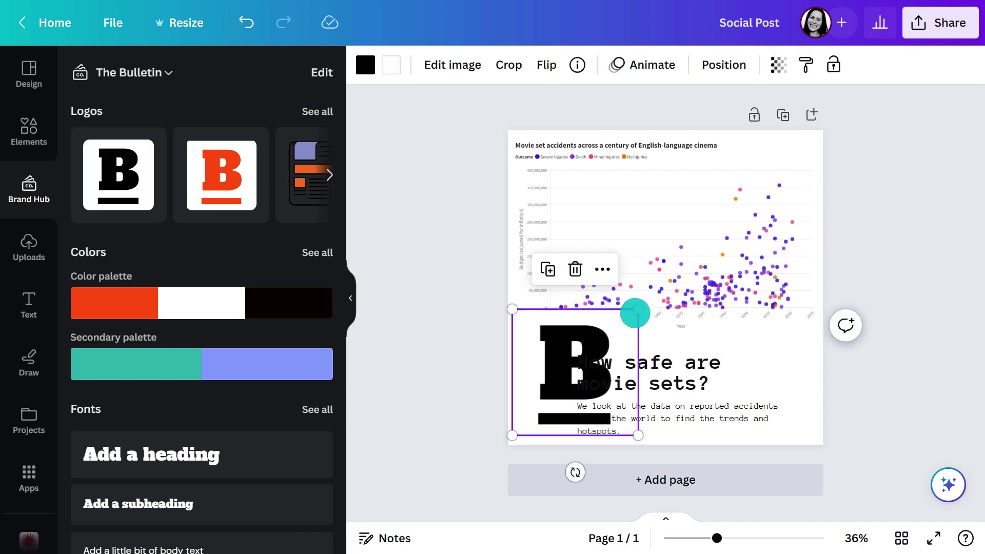
pyautogui.moveTo(635, 313); pyautogui.dragTo(529, 413)
pyautogui.click(493, 378)
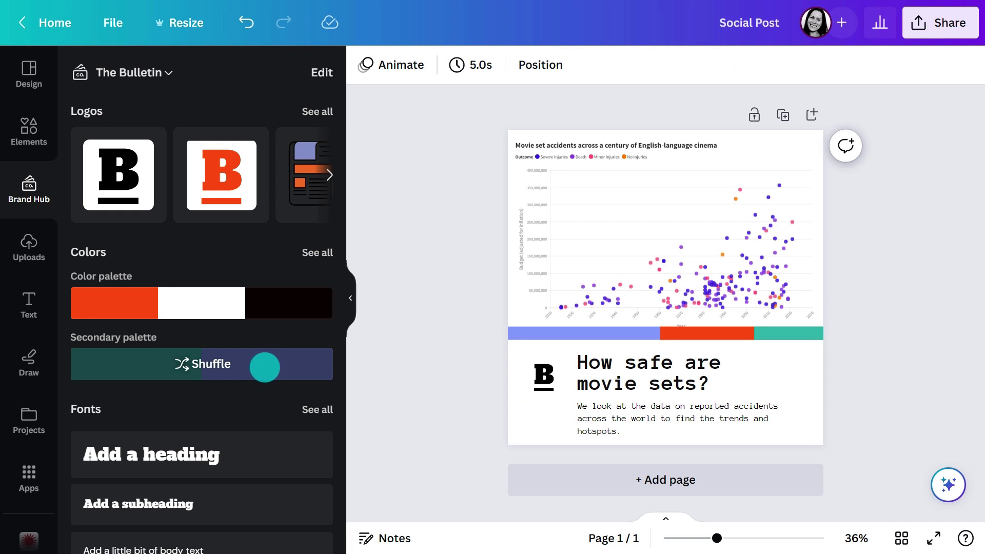
# Recolour the post by trying brand colour palette combinations.
pyautogui.click(263, 366)
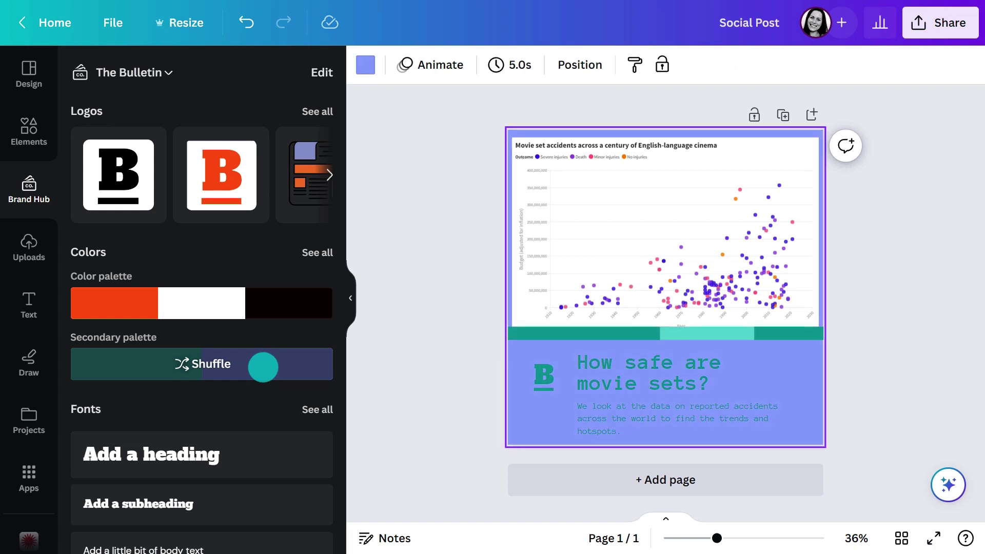
pyautogui.click(252, 304)
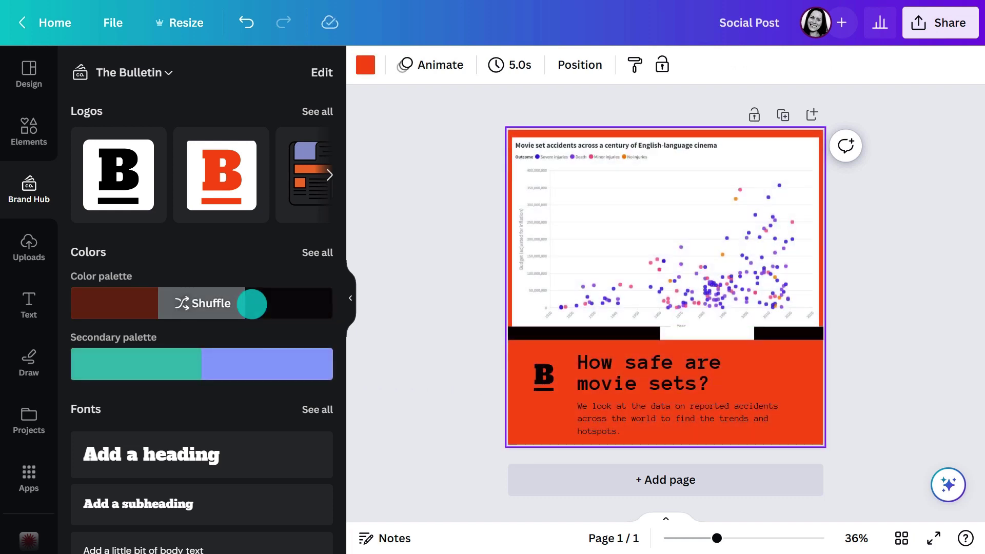
pyautogui.click(251, 304)
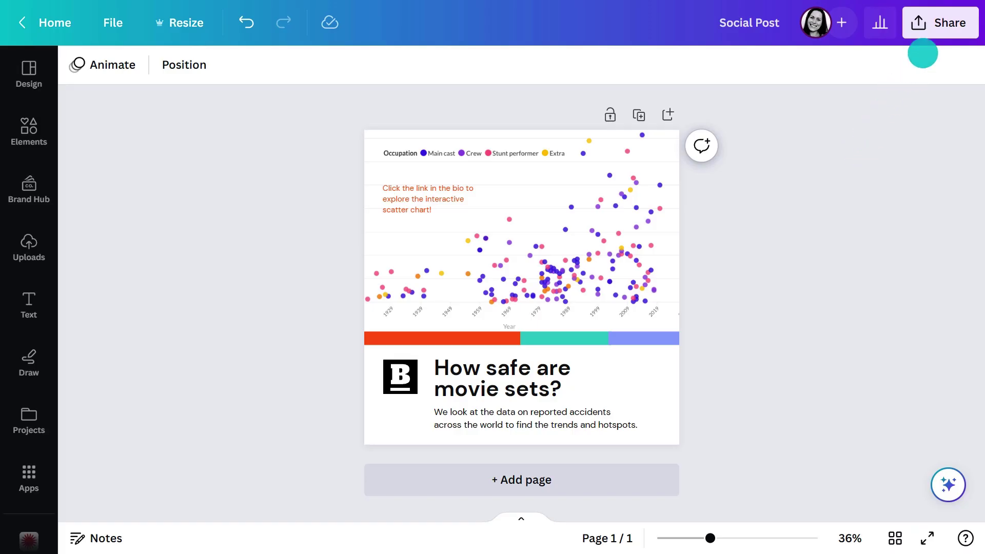
pyautogui.click(941, 23)
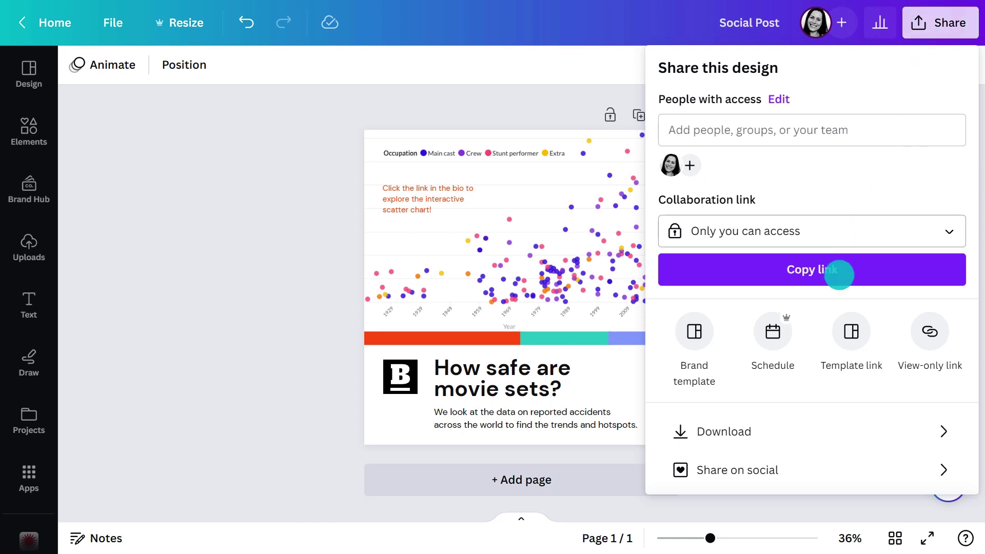
pyautogui.click(771, 466)
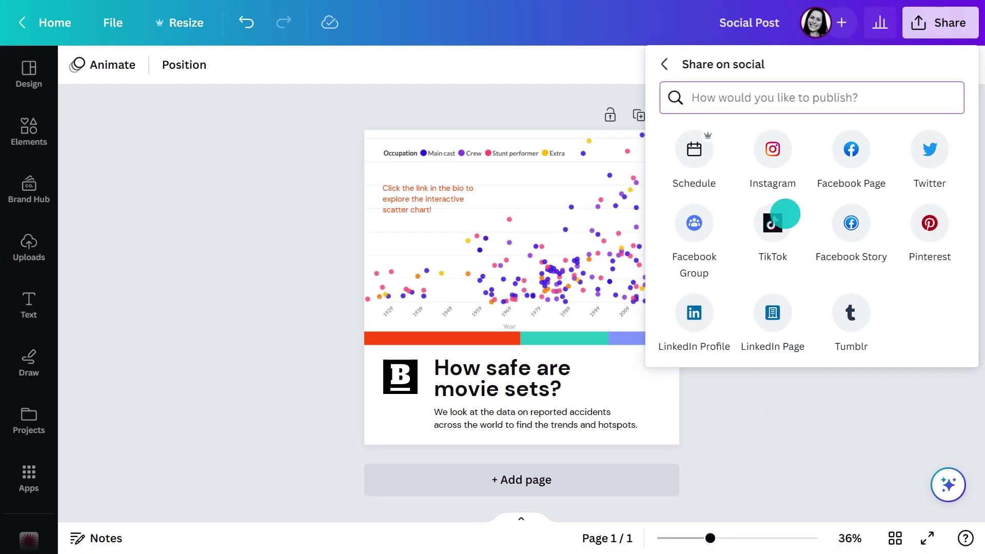
pyautogui.click(754, 169)
pyautogui.click(831, 165)
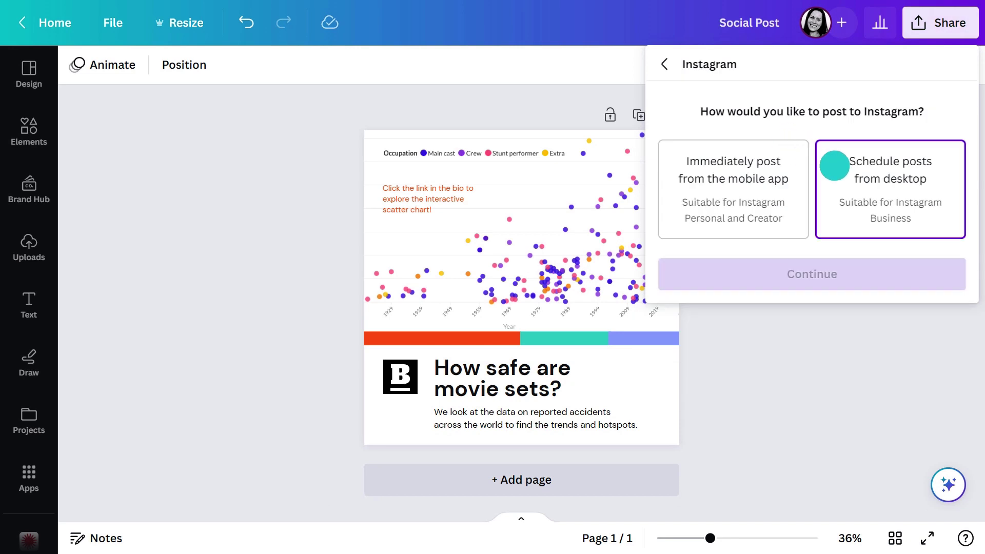
pyautogui.click(839, 273)
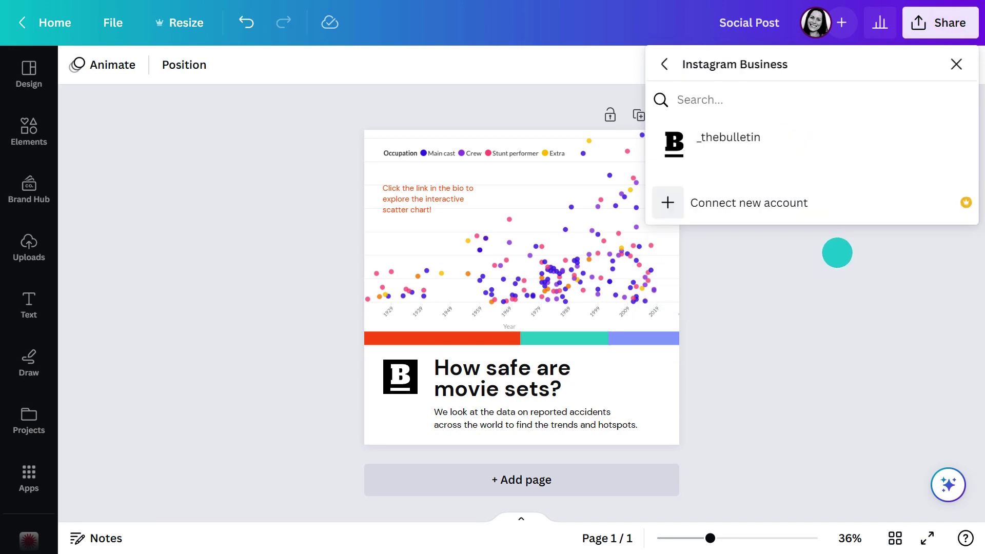
pyautogui.click(826, 156)
pyautogui.click(824, 181)
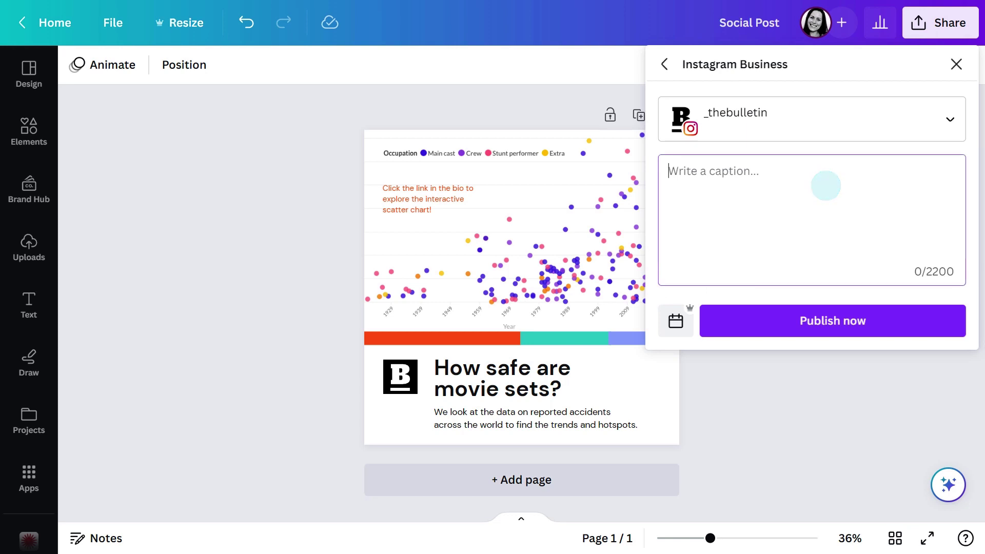
pyautogui.write('🎬 Di')
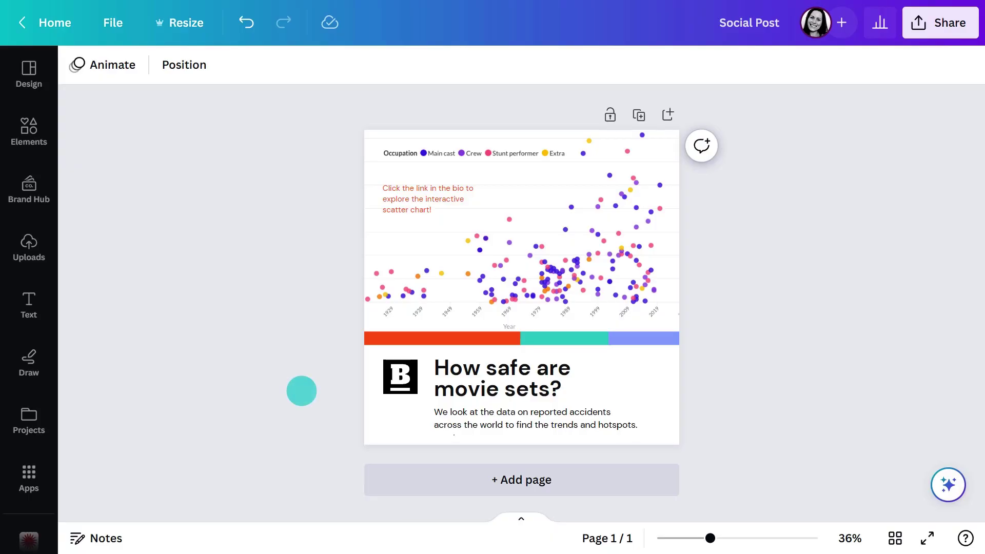
# Copy the B logo onto a new second page and move it toward the bottom-right corner.
pyautogui.click(410, 369)
pyautogui.hotkey('ctrl', 'c')
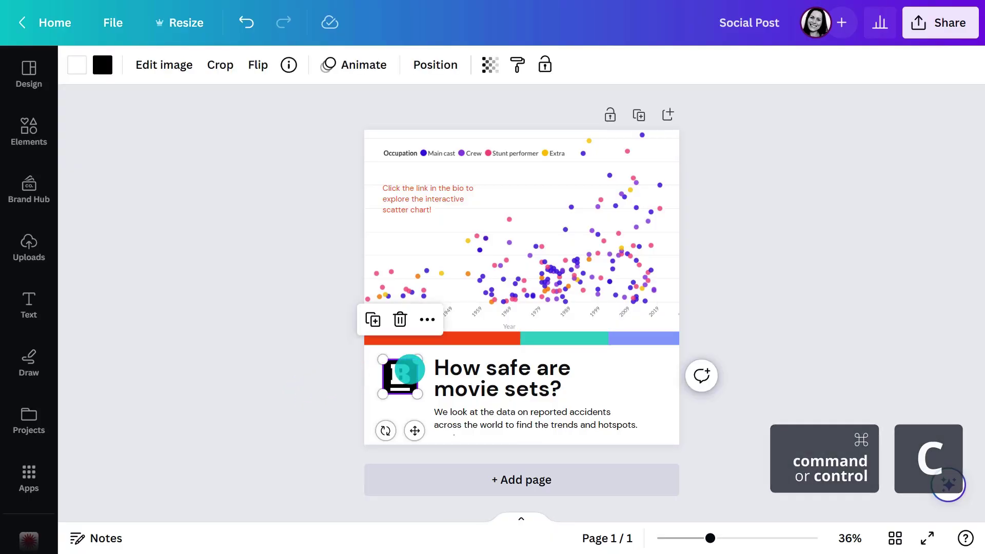
pyautogui.click(455, 474)
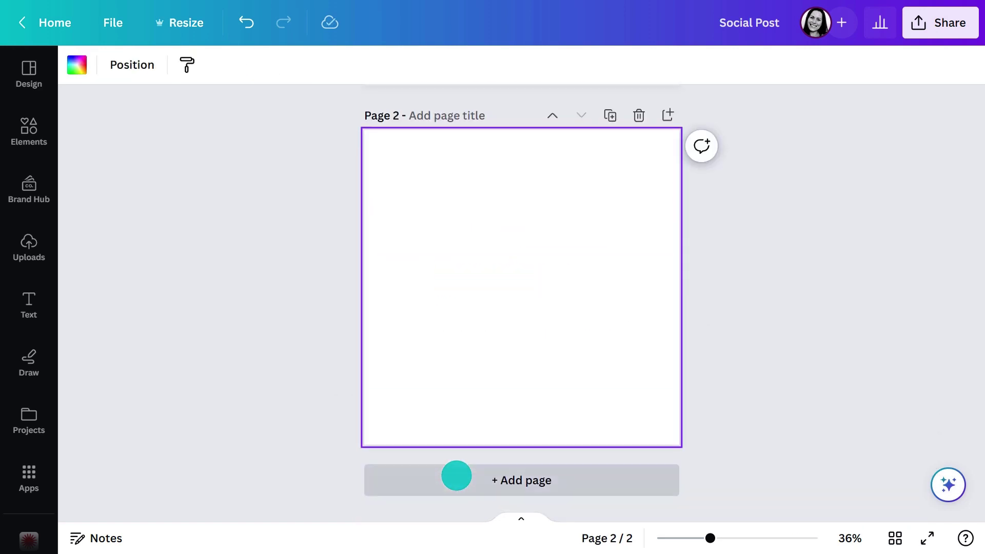
pyautogui.hotkey('ctrl', 'v')
pyautogui.moveTo(411, 405); pyautogui.dragTo(640, 419)
# Add a red rectangle stretched wide on page 2 and a text box for the caption.
pyautogui.press('r')
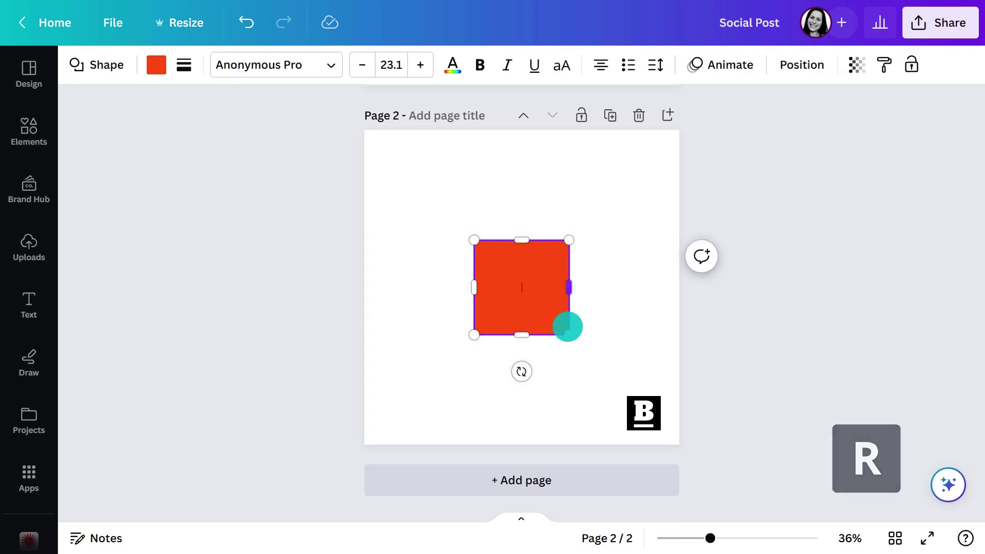
pyautogui.moveTo(567, 328); pyautogui.dragTo(648, 205)
pyautogui.press('t')
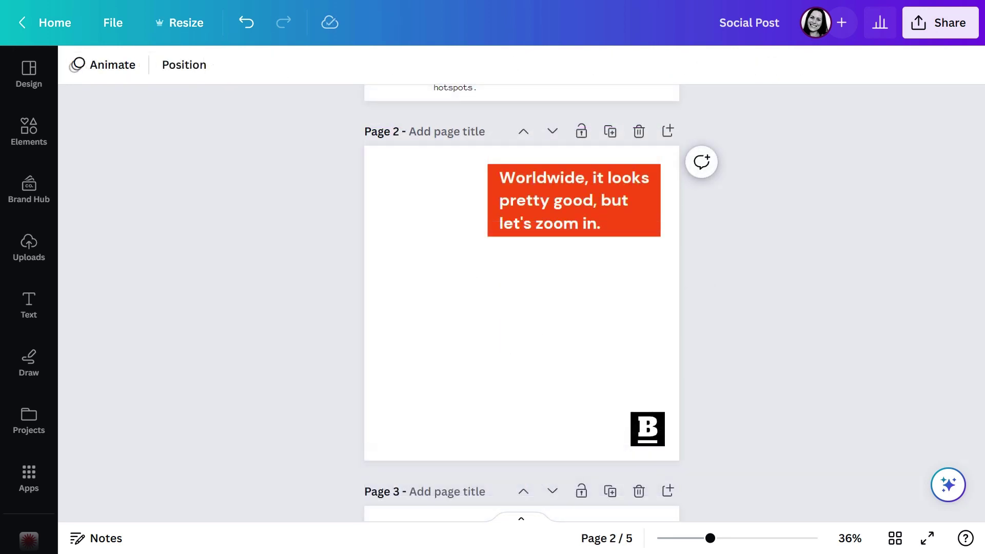
pyautogui.scroll(-7, 522, 308)
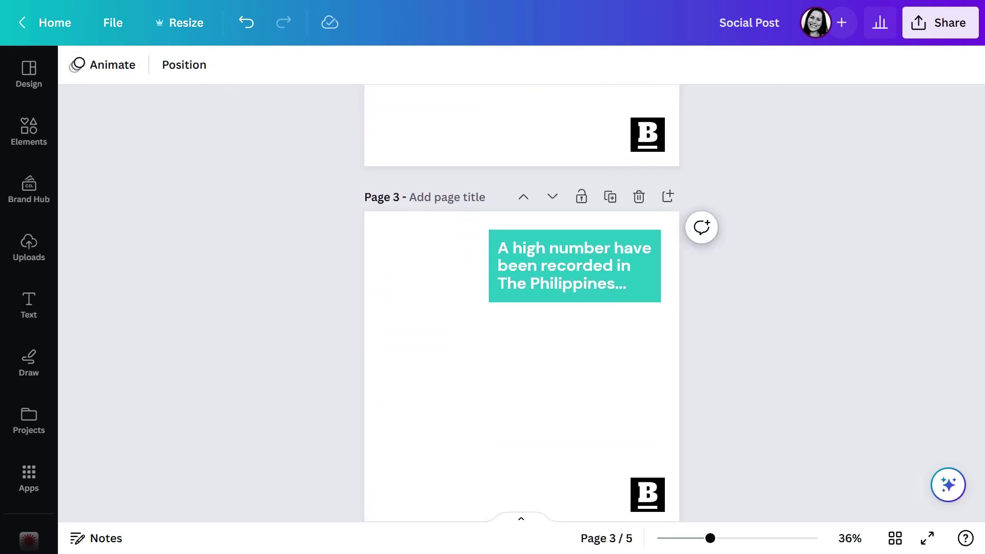
pyautogui.scroll(-6, 521, 308)
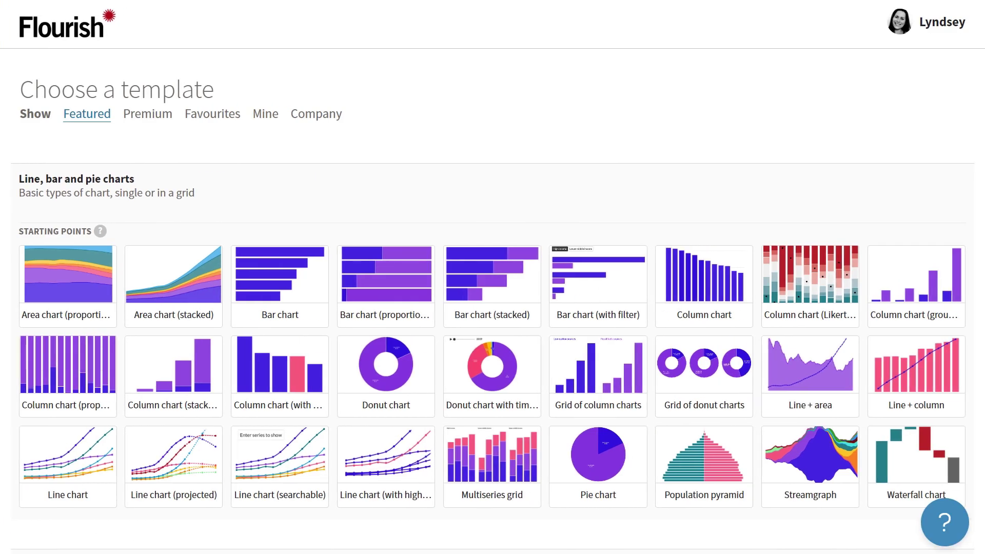
# Pick the Animated points template from the 3D map section of the gallery.
pyautogui.scroll(-15, 122, 244)
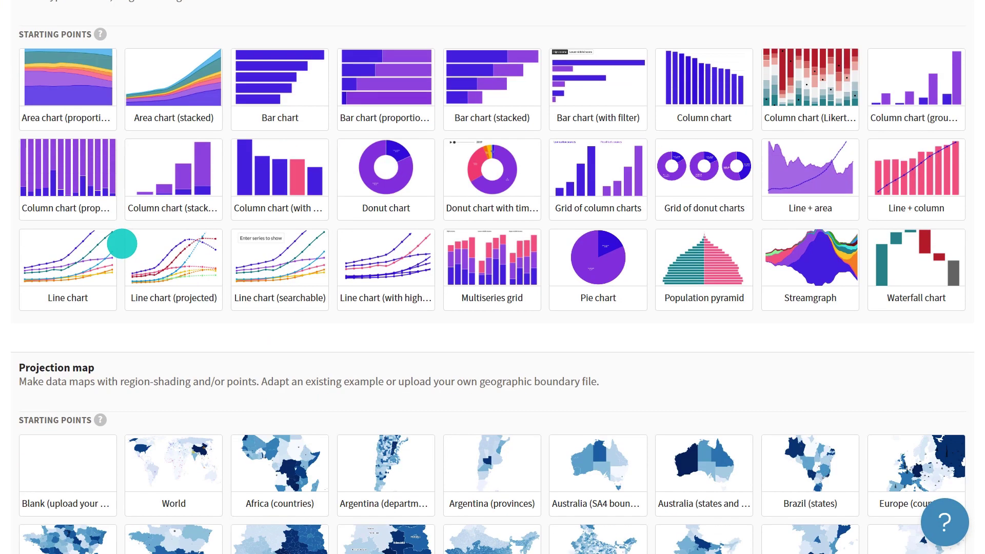
pyautogui.scroll(-6, 122, 243)
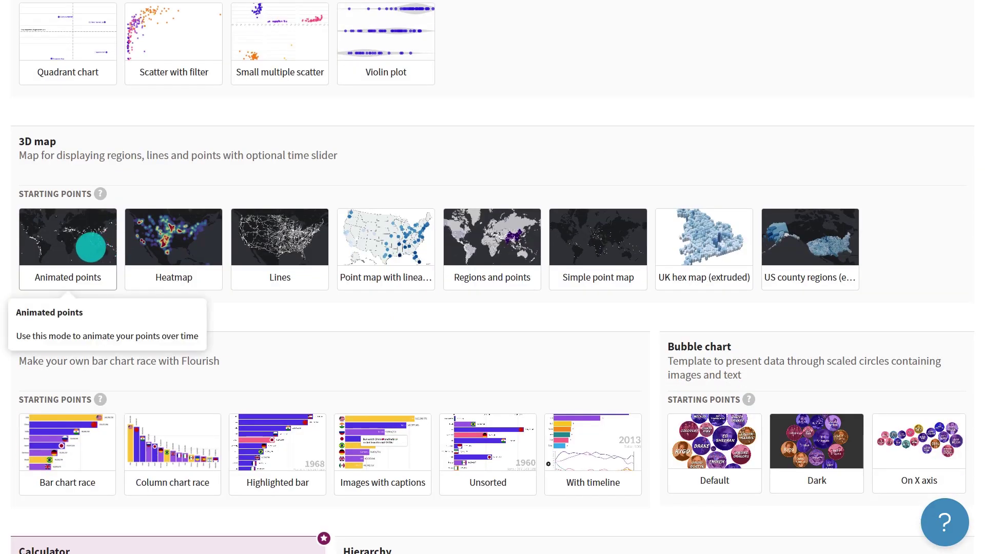
pyautogui.click(68, 241)
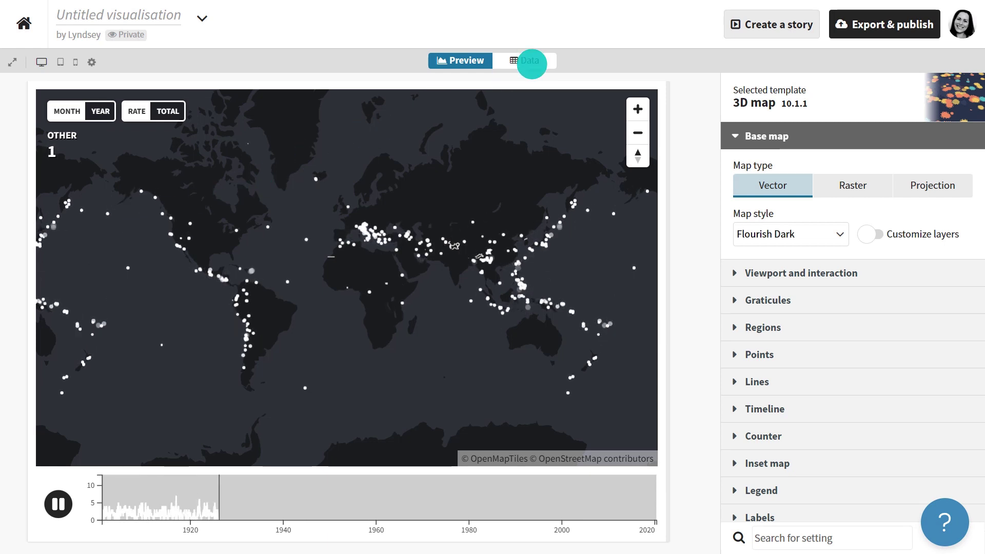
# Clear the Points data sheet and paste in the film injury data.
pyautogui.click(531, 61)
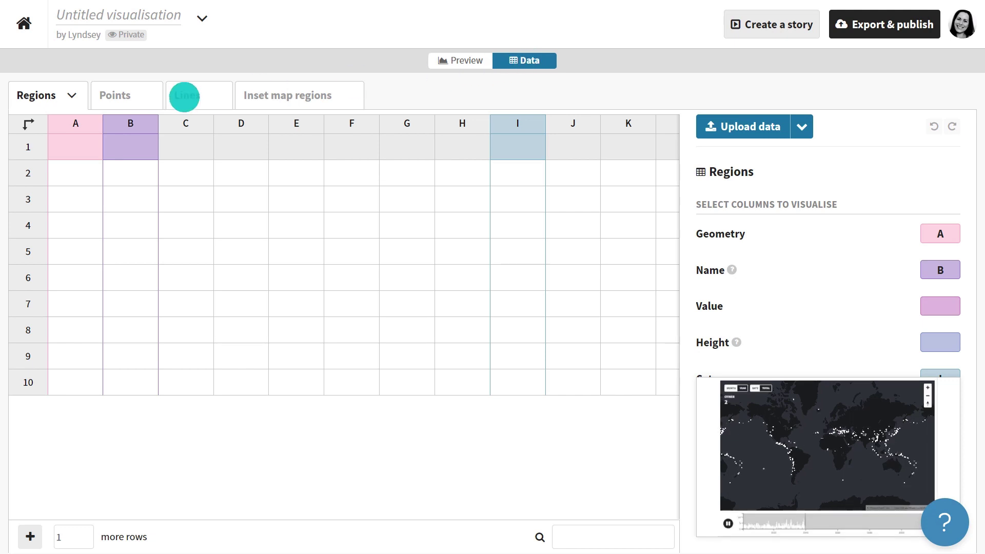
pyautogui.click(124, 100)
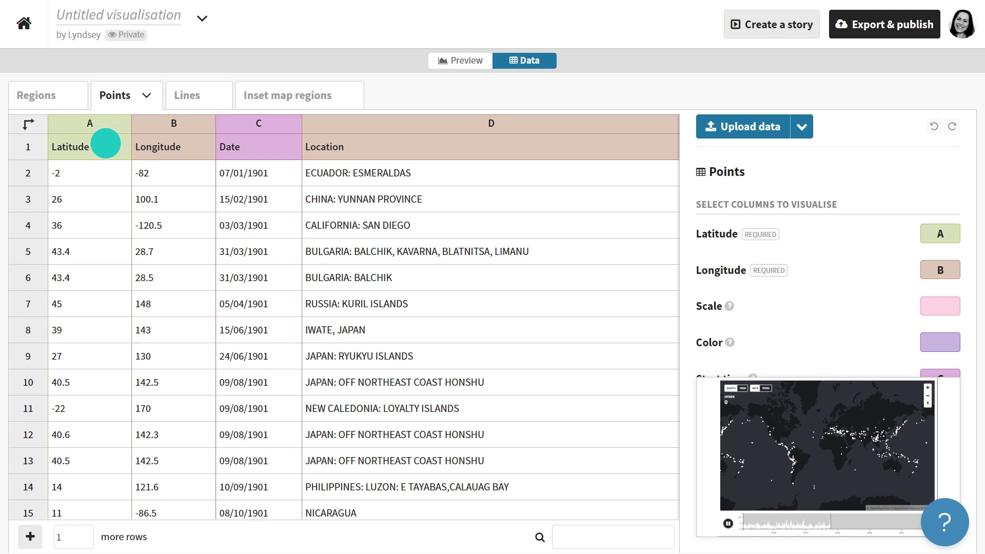
pyautogui.click(103, 147)
pyautogui.hotkey('ctrl', 'a')
pyautogui.press('Delete')
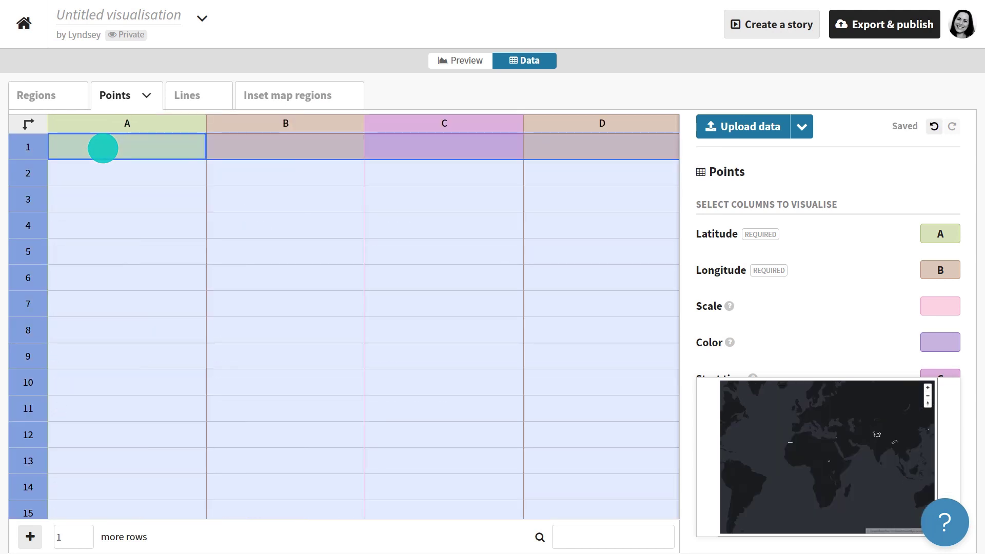
pyautogui.hotkey('ctrl', 'v')
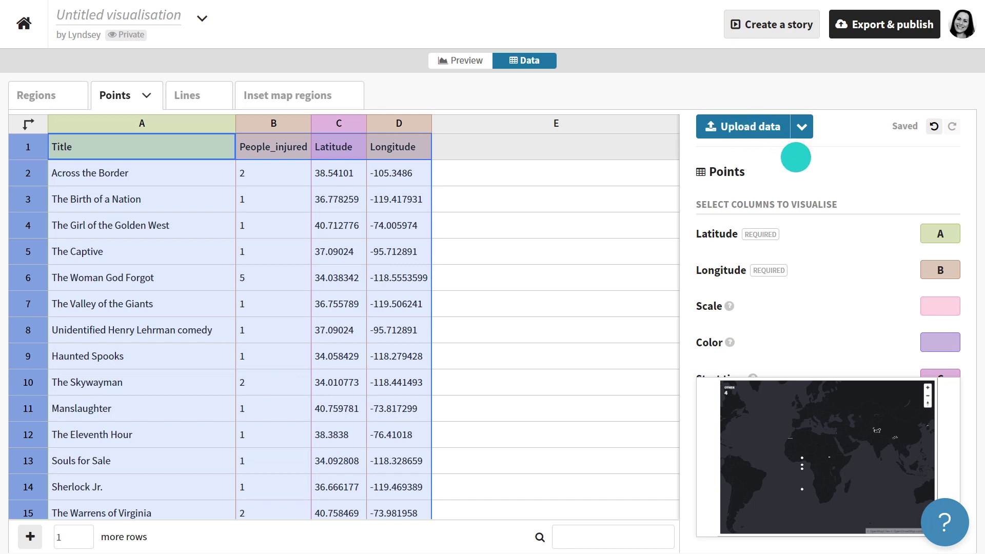
# Map Latitude to column C, Longitude to column D and Scale to People_injured (column B).
pyautogui.click(940, 235)
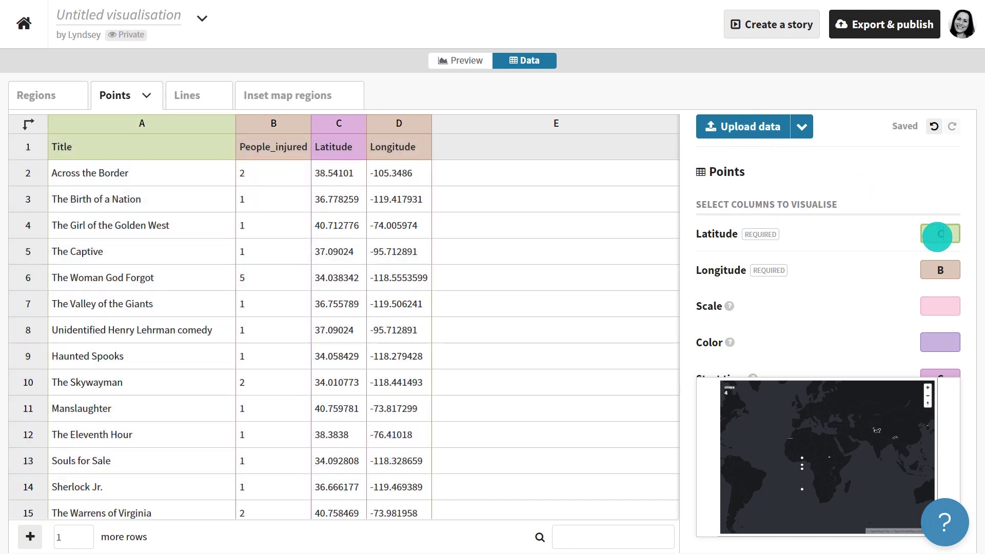
pyautogui.click(930, 268)
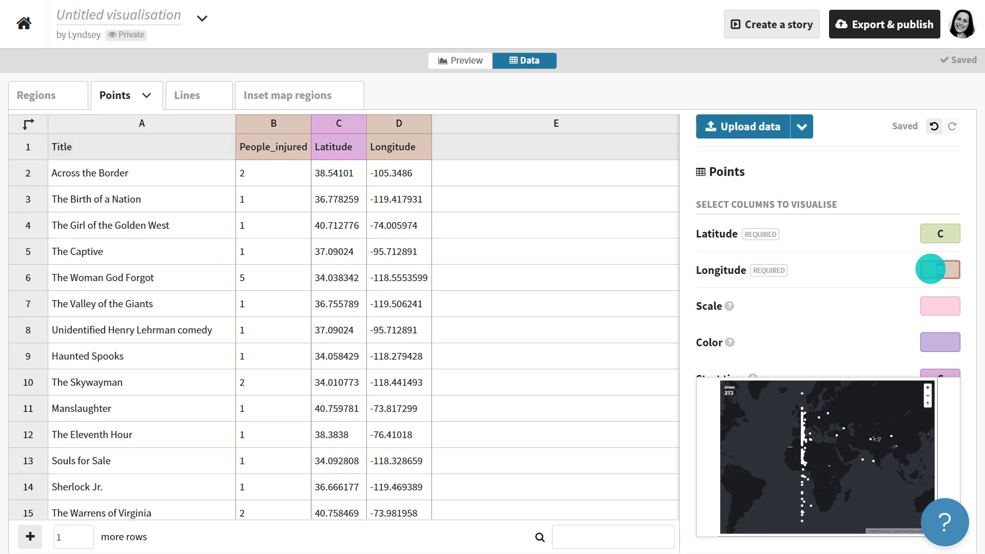
pyautogui.click(939, 305)
pyautogui.write('B')
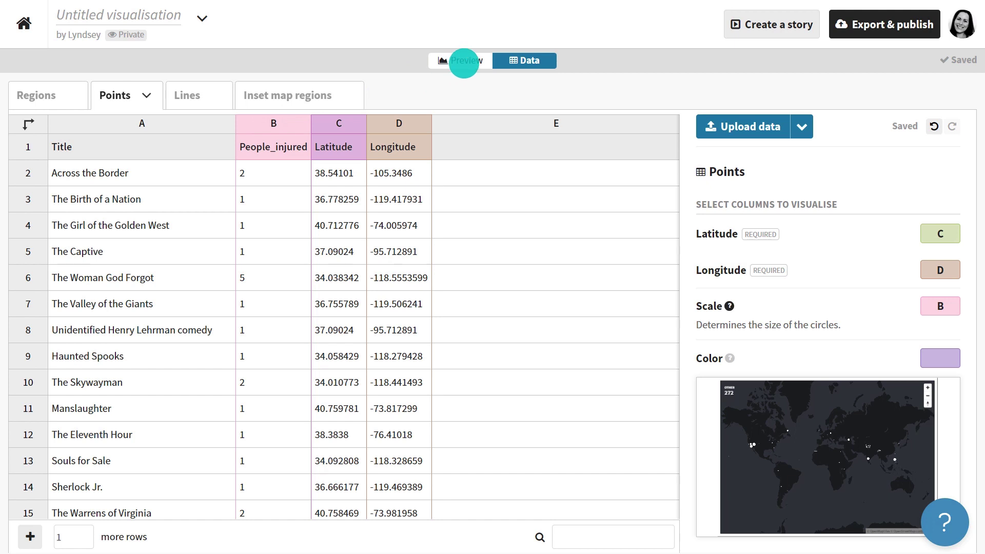
# Switch the base map to Flourish 2-Tone with light grey primary and secondary colours.
pyautogui.click(464, 62)
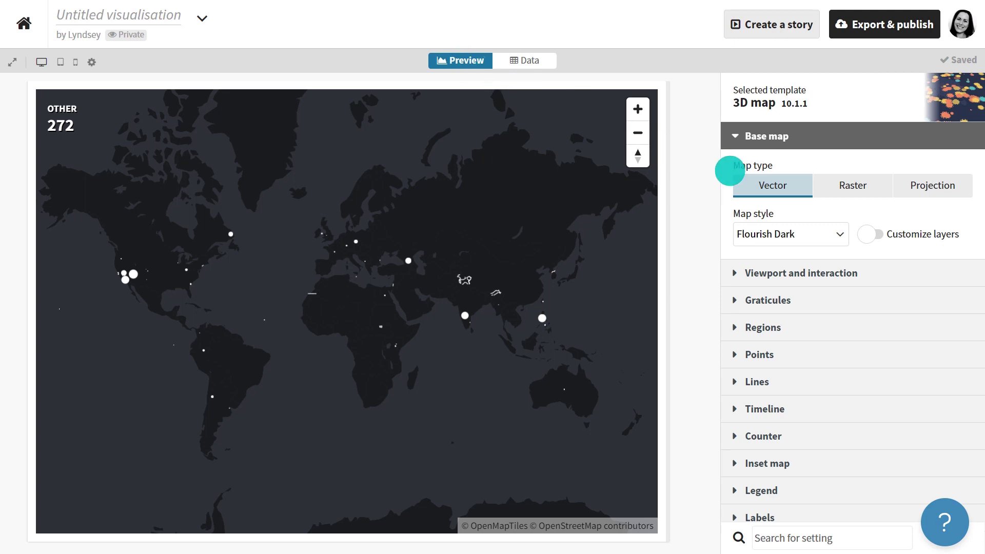
pyautogui.scroll(-2, 730, 169)
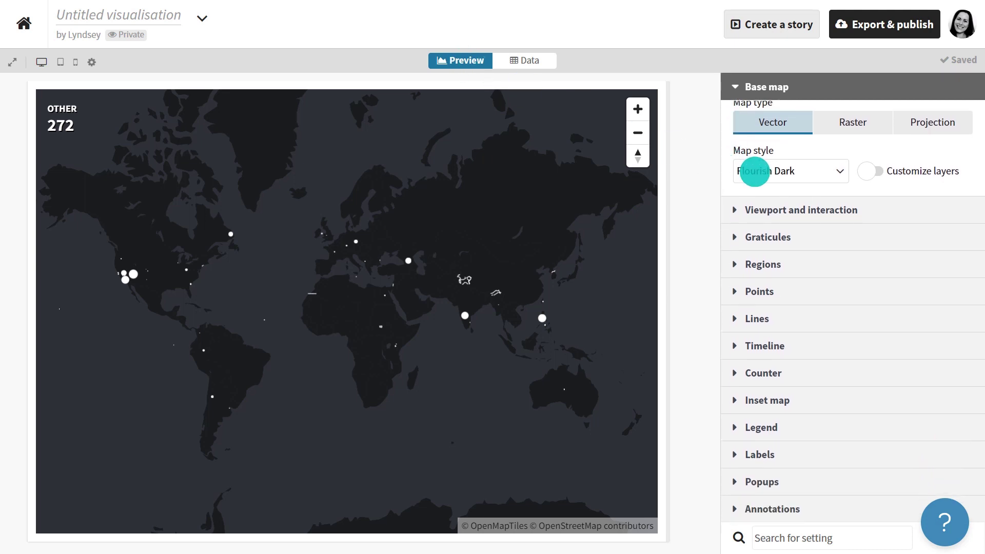
pyautogui.click(769, 171)
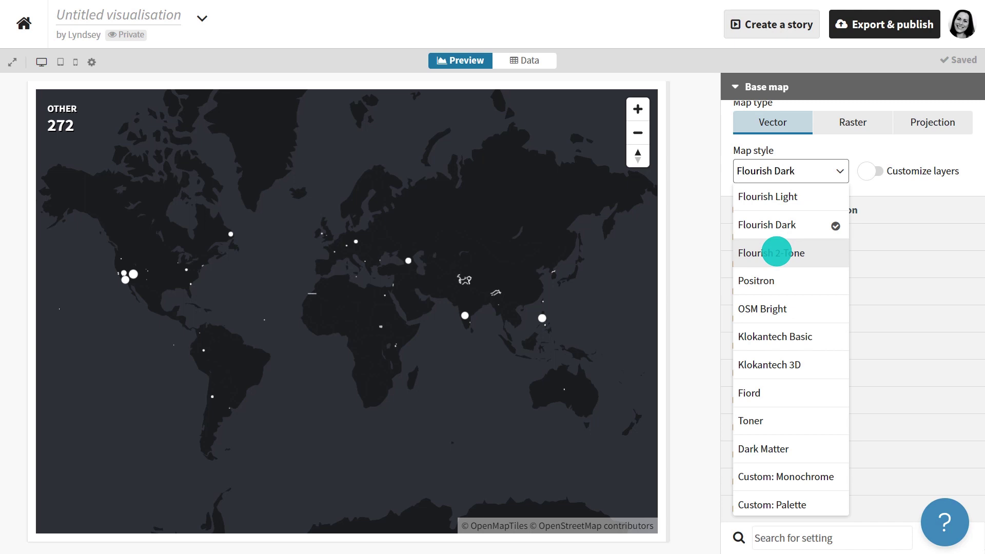
pyautogui.click(776, 253)
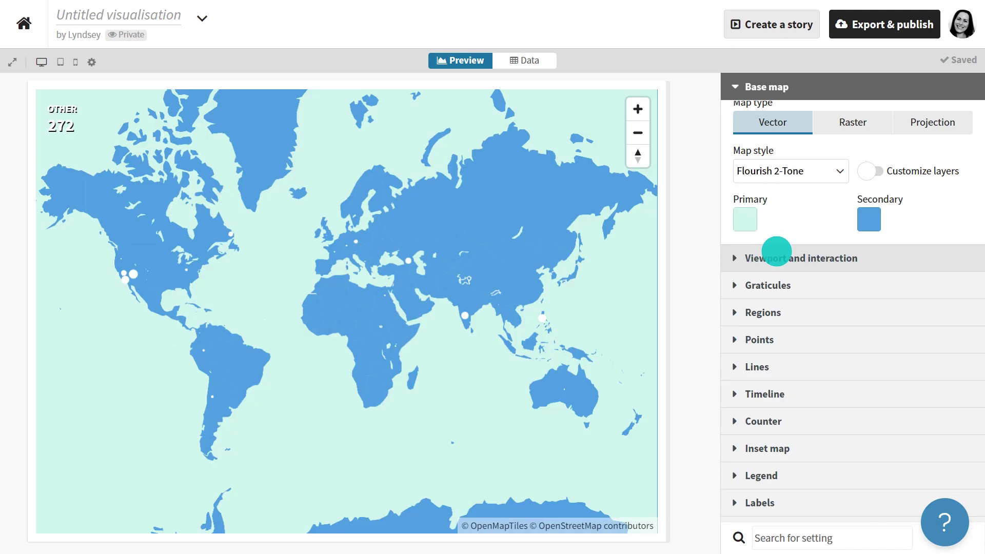
pyautogui.click(745, 218)
pyautogui.click(591, 347)
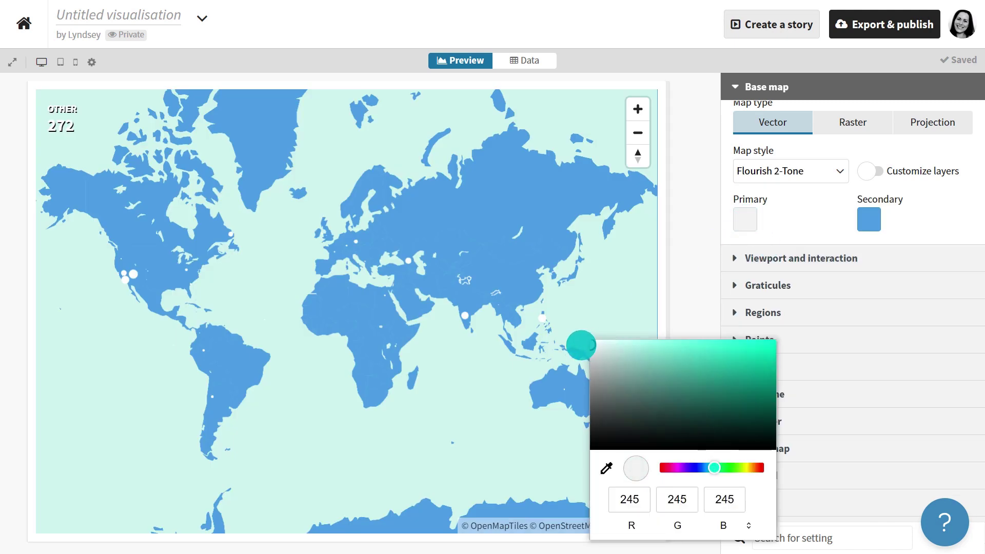
pyautogui.click(869, 220)
pyautogui.click(715, 350)
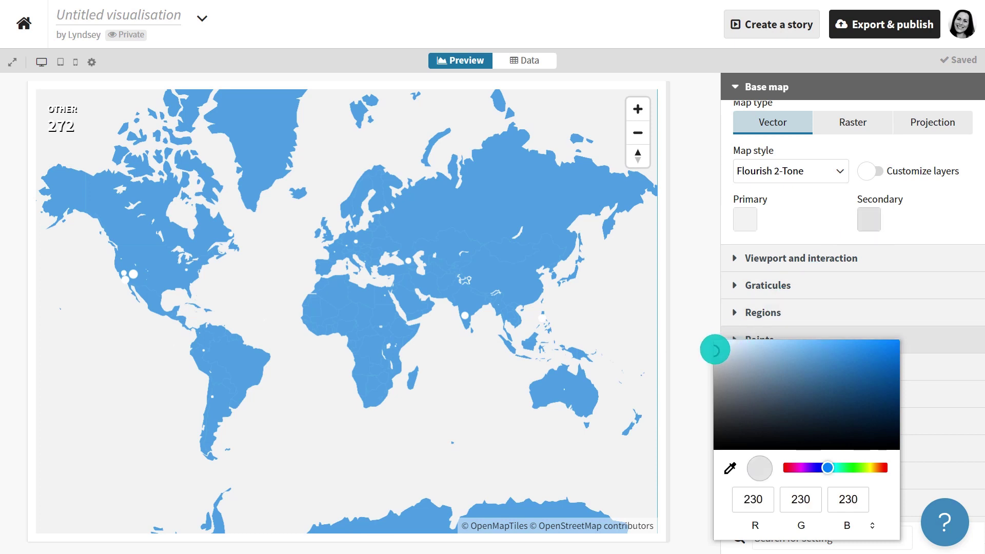
pyautogui.moveTo(715, 350); pyautogui.dragTo(701, 358)
pyautogui.click(811, 218)
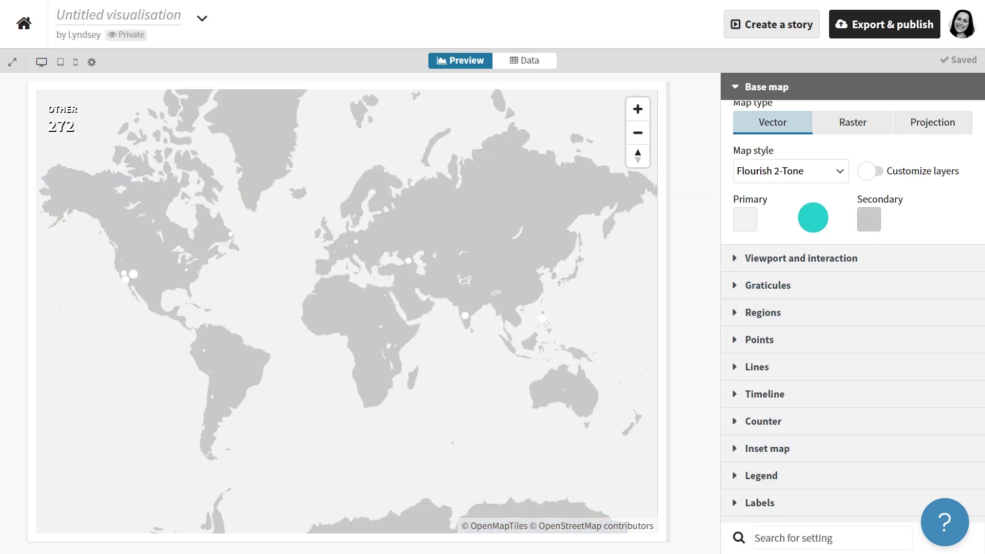
# Set the map's counter to Disabled.
pyautogui.click(739, 420)
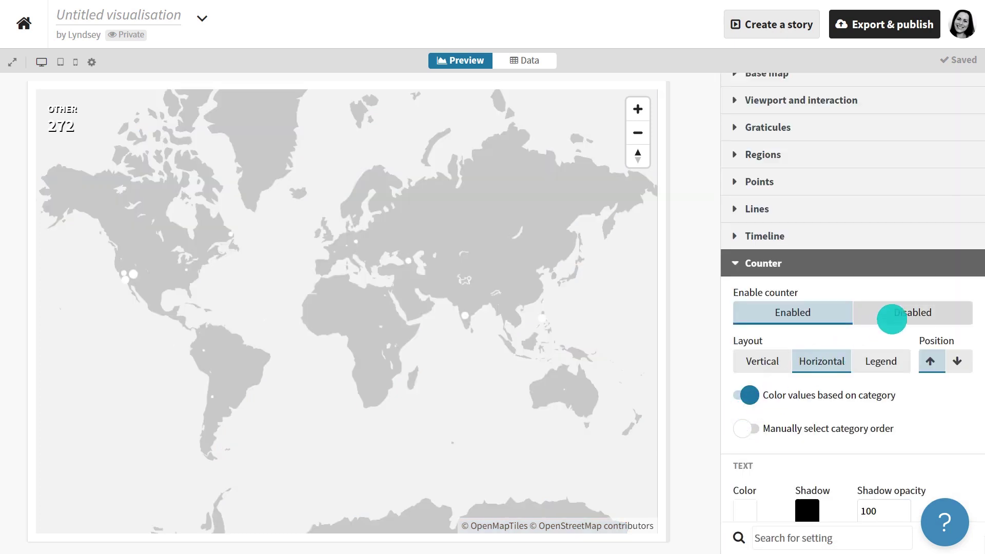
pyautogui.click(900, 314)
pyautogui.scroll(-3, 900, 315)
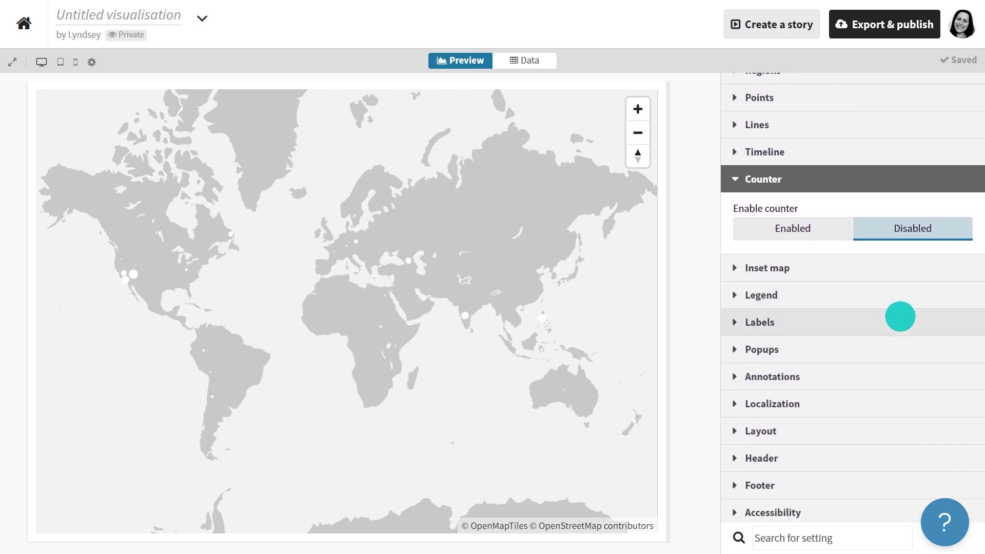
# Make the map points' default colour red.
pyautogui.click(778, 84)
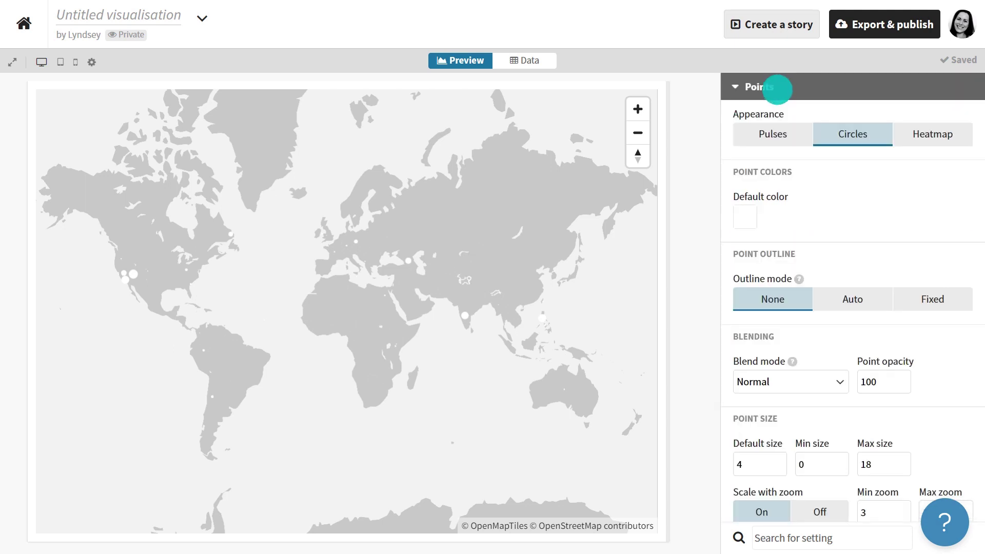
pyautogui.click(745, 218)
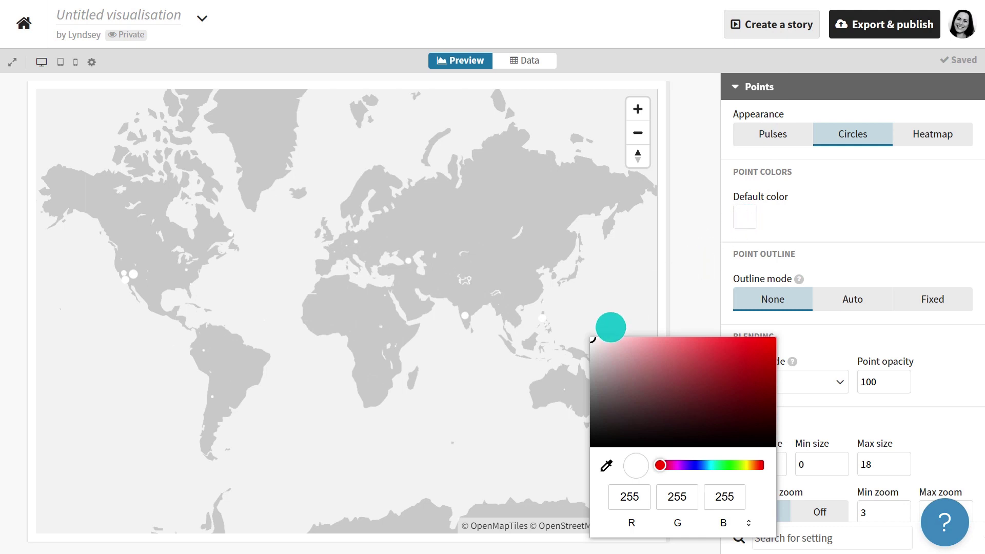
pyautogui.moveTo(592, 341); pyautogui.dragTo(708, 323)
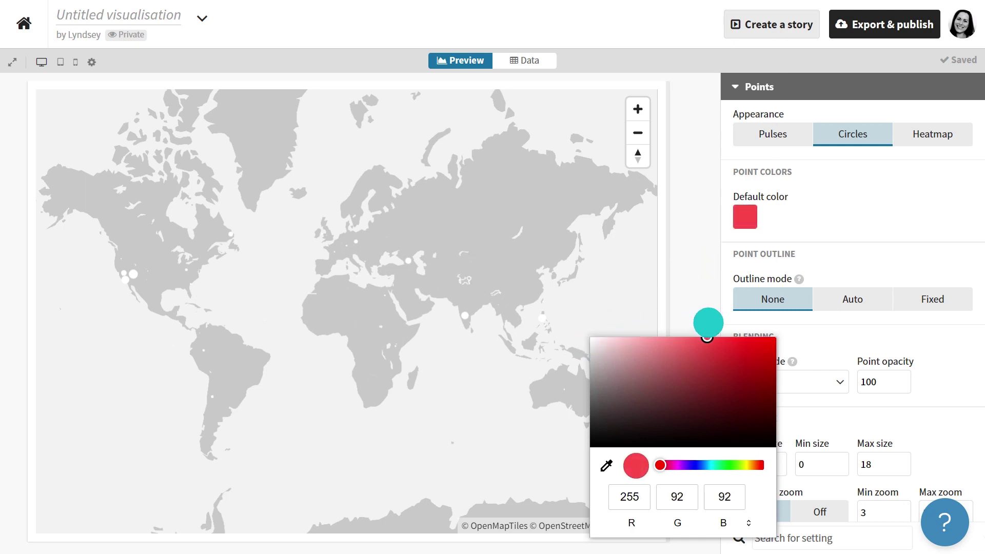
pyautogui.click(817, 217)
# Start renaming the visualisation to 'Movie Injuries 3D Map'.
pyautogui.scroll(-3, 820, 218)
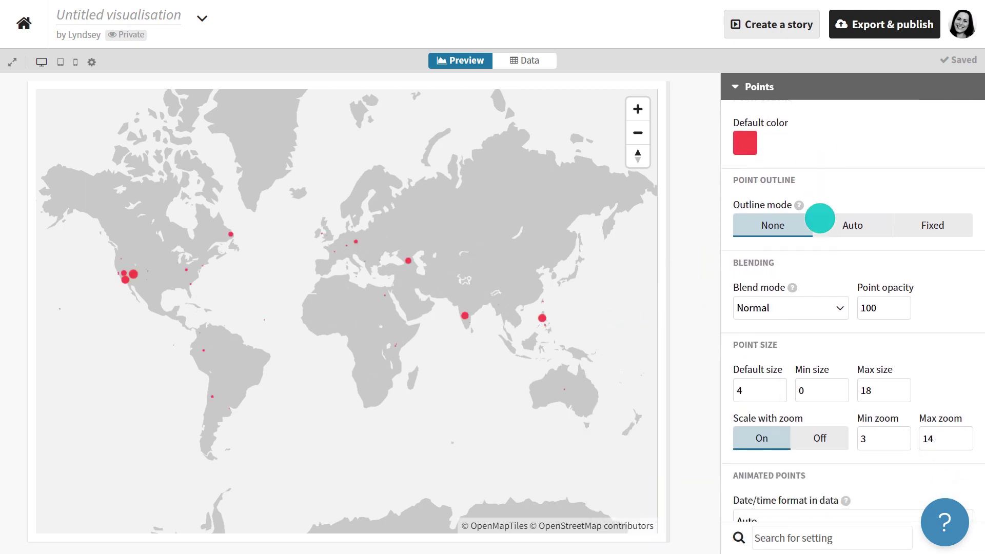
pyautogui.scroll(-2, 820, 218)
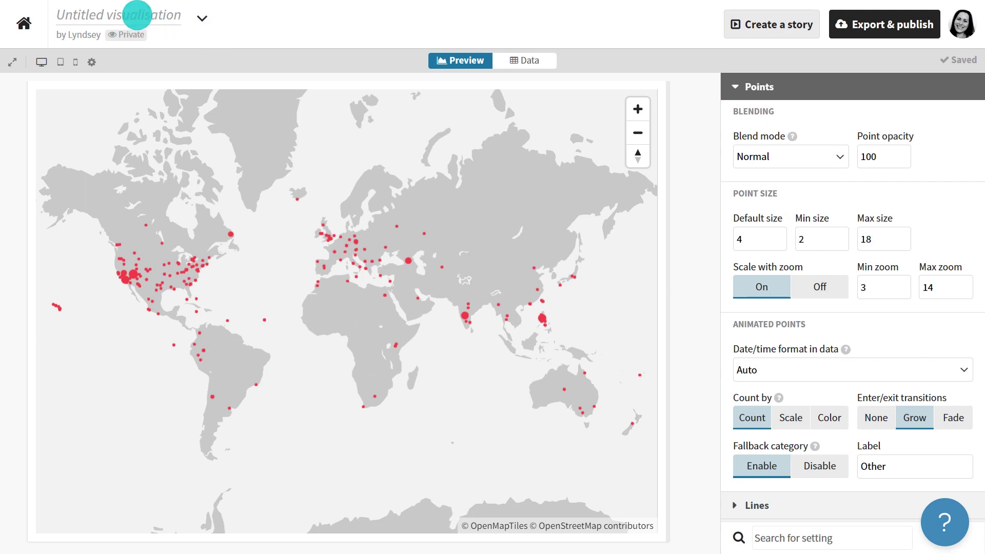
pyautogui.click(144, 14)
pyautogui.write('Movie Injuries 3D Map')
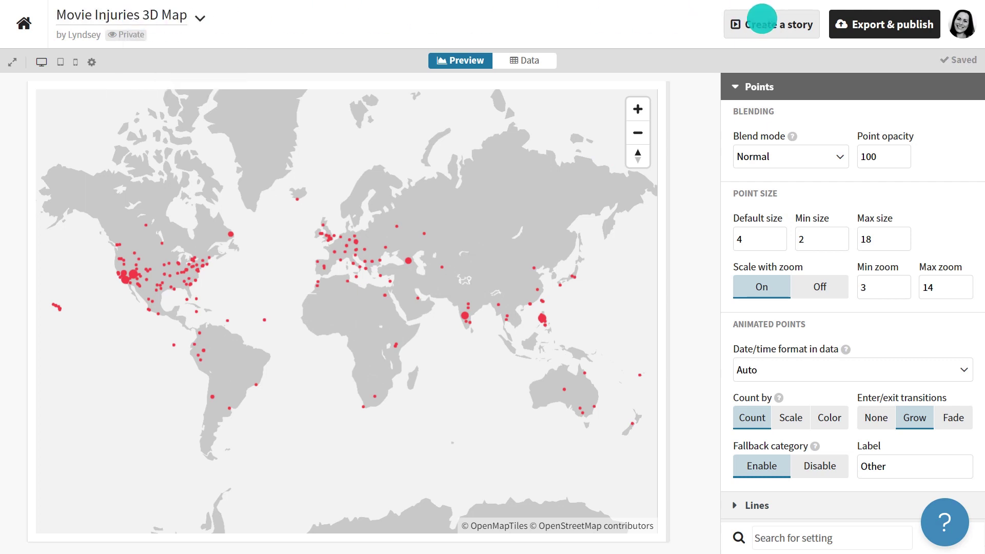
# Create a story from the map with its Navigation style set to None.
pyautogui.click(760, 23)
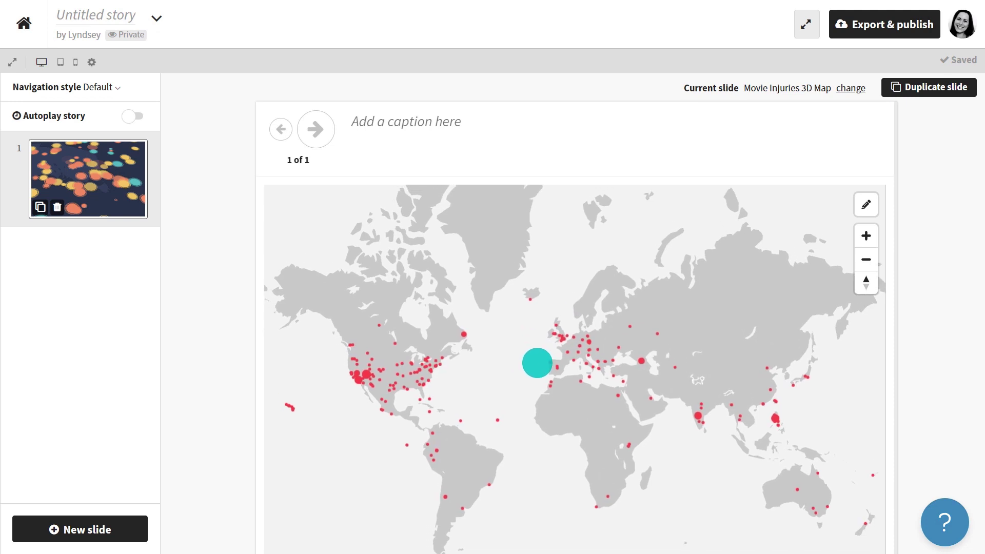
pyautogui.click(109, 87)
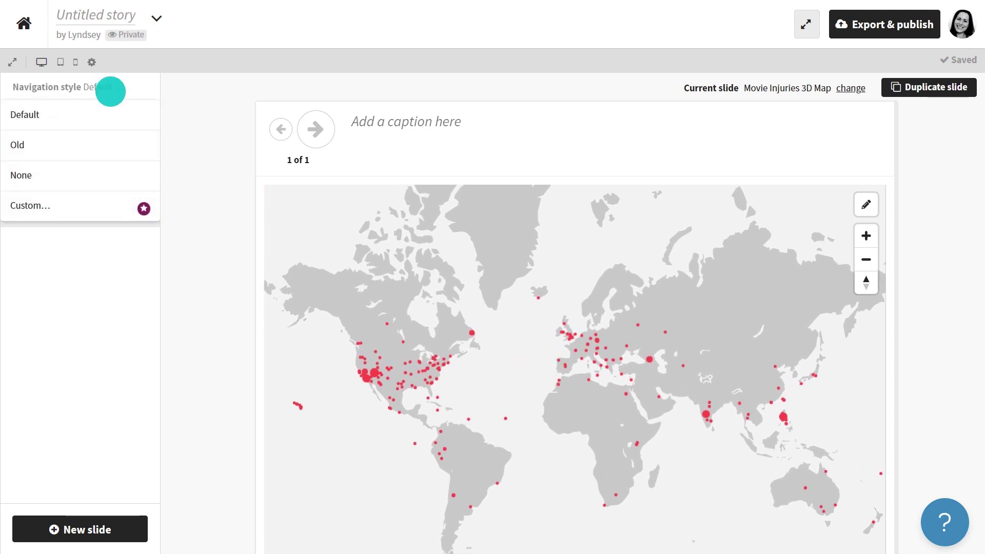
pyautogui.click(109, 175)
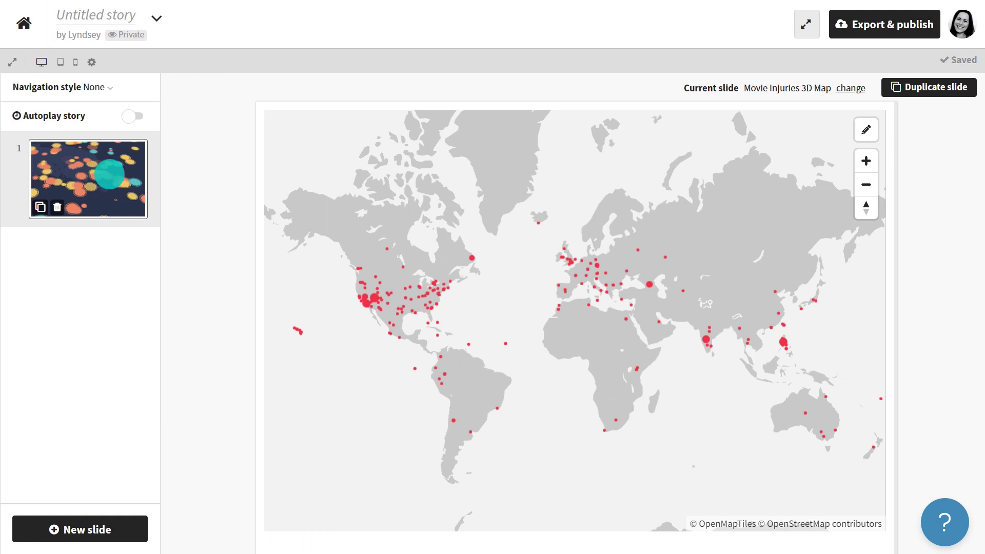
pyautogui.write('W')
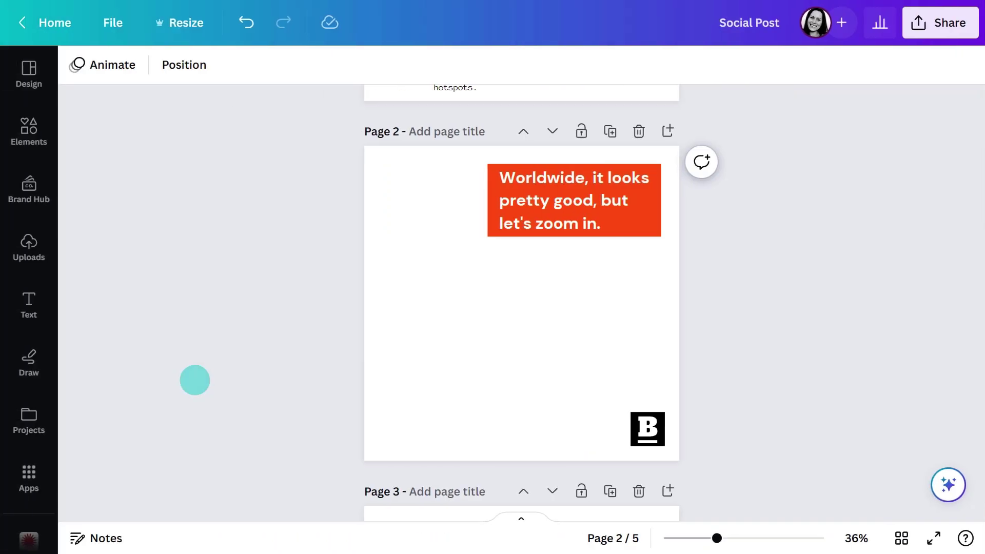
# Insert the Worldwide Flourish map onto Page 2.
pyautogui.scroll(-1, 31, 523)
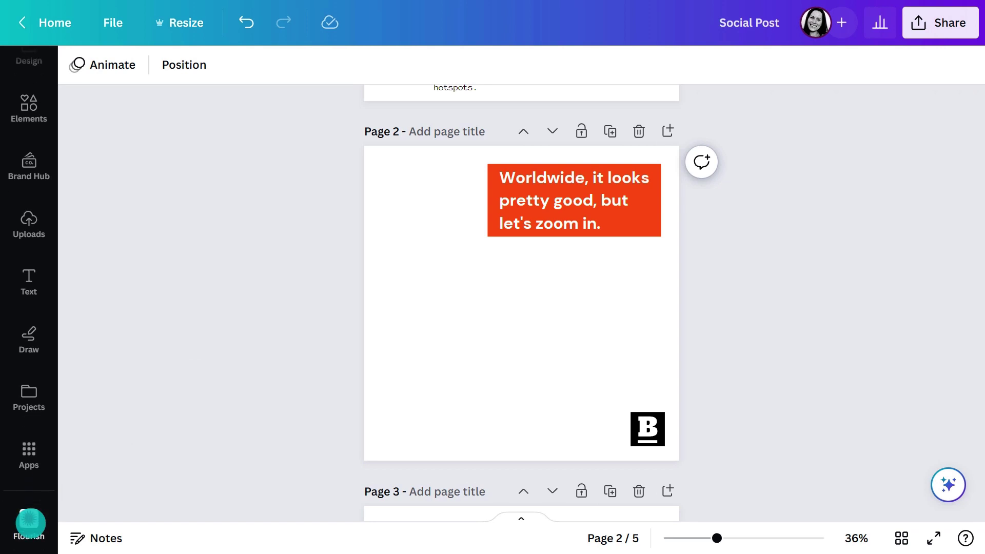
pyautogui.click(30, 522)
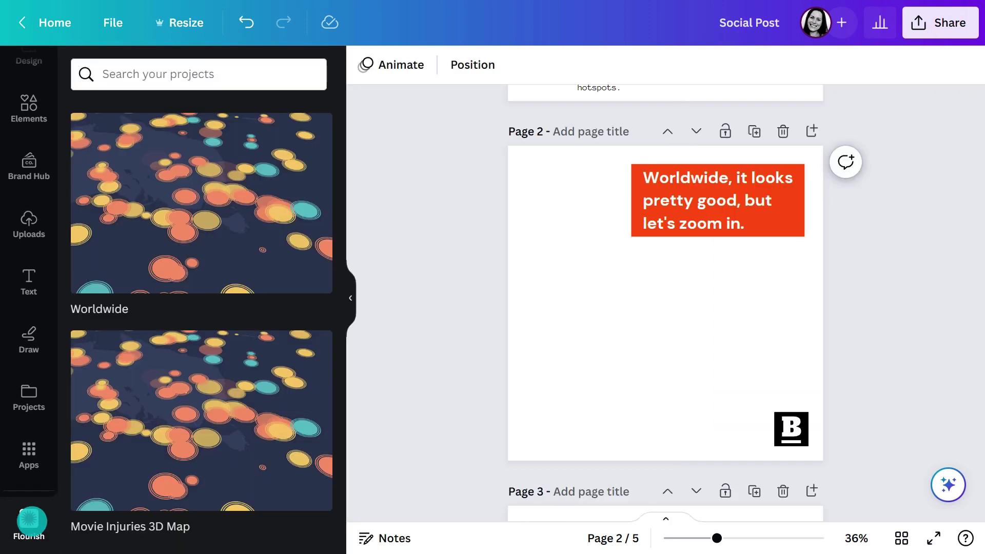
pyautogui.click(217, 247)
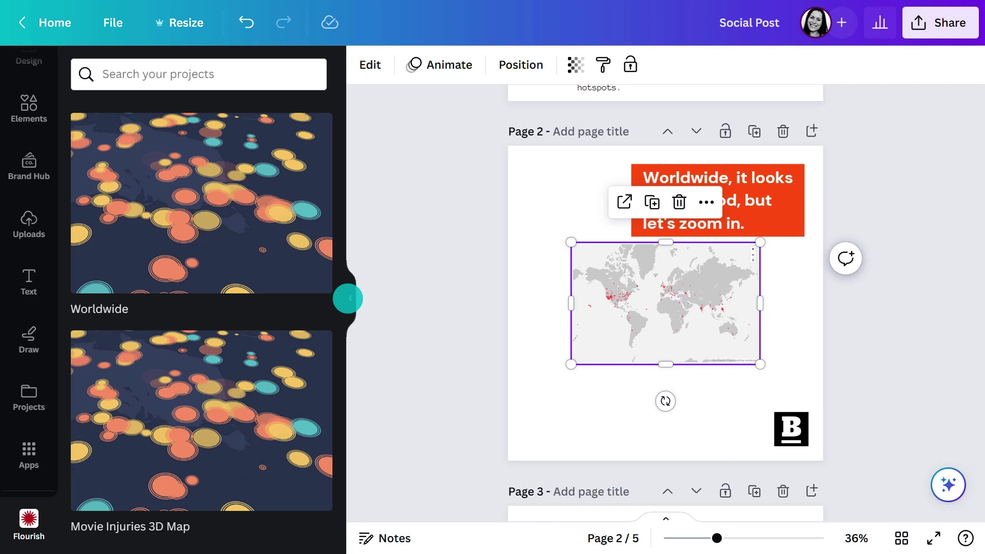
pyautogui.click(348, 298)
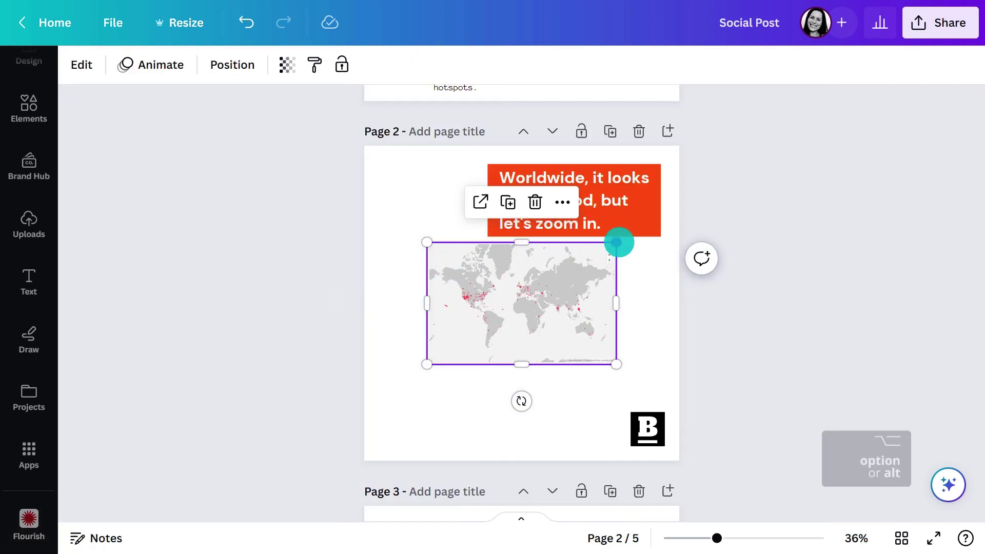
# Enlarge the map to fill the page, send it behind the red text box, and reposition it.
pyautogui.moveTo(616, 241); pyautogui.dragTo(805, 100)
pyautogui.click(237, 66)
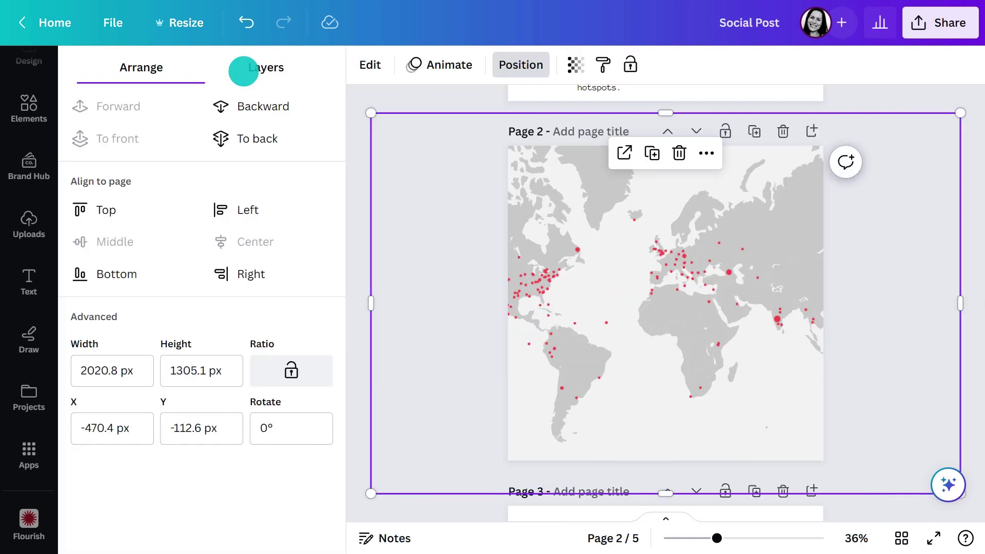
pyautogui.click(247, 137)
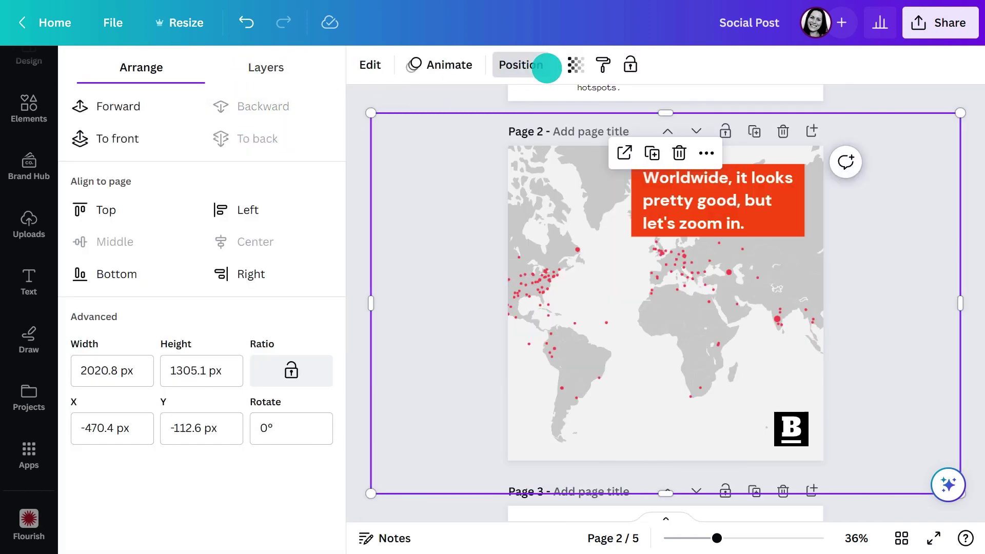
pyautogui.click(547, 67)
pyautogui.moveTo(492, 279); pyautogui.dragTo(521, 308)
pyautogui.click(308, 359)
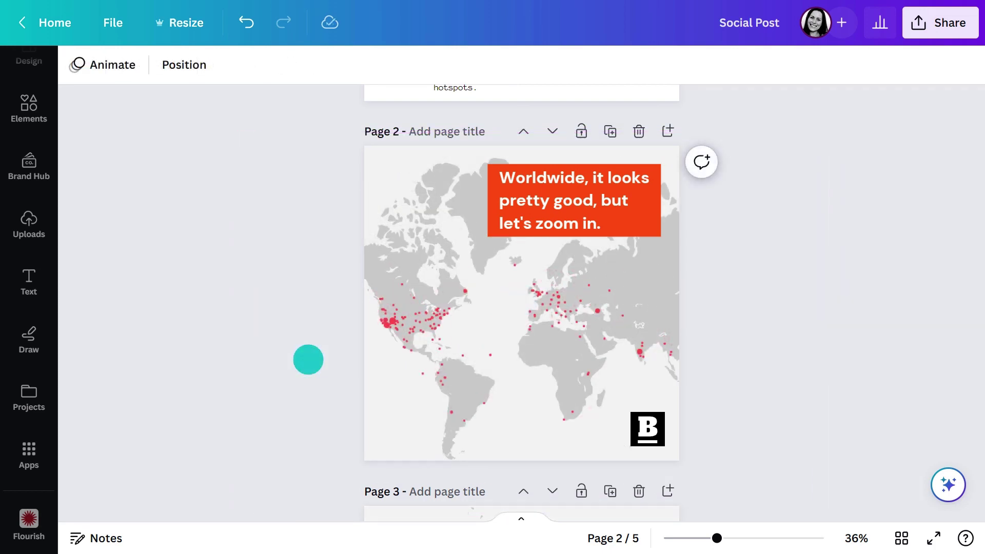
# Scroll through the Philippines and California map pages, briefly selecting the Philippines map on Page 3.
pyautogui.scroll(-7, 308, 359)
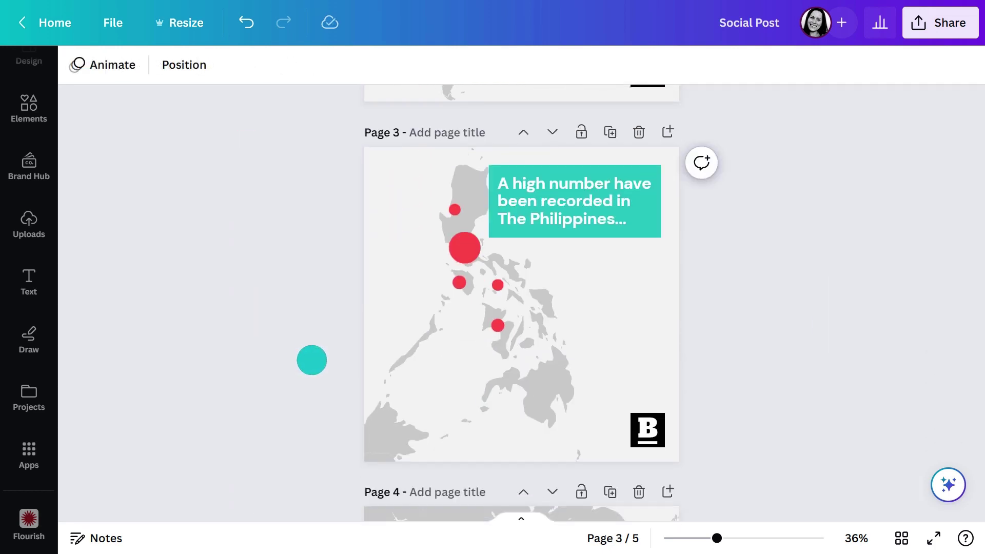
pyautogui.click(425, 336)
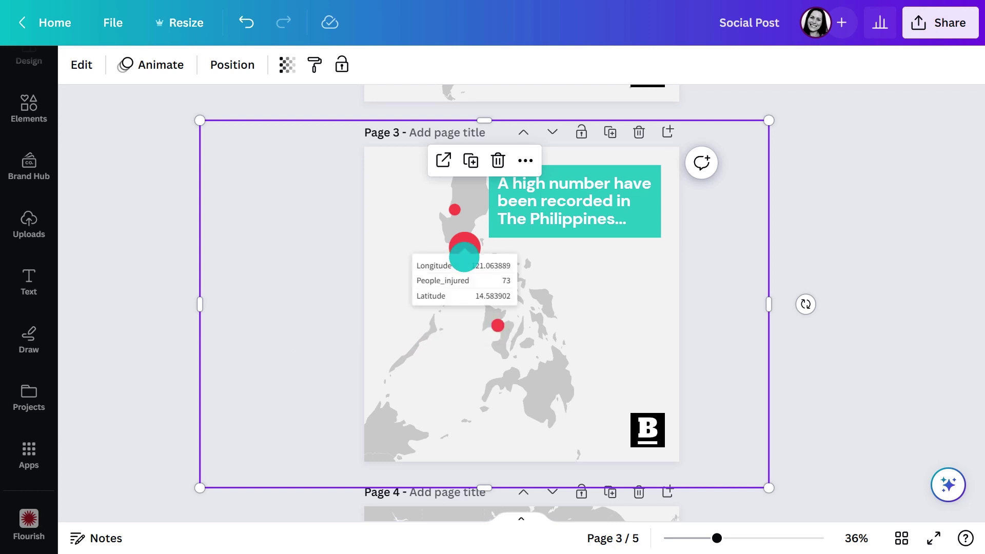
pyautogui.click(154, 272)
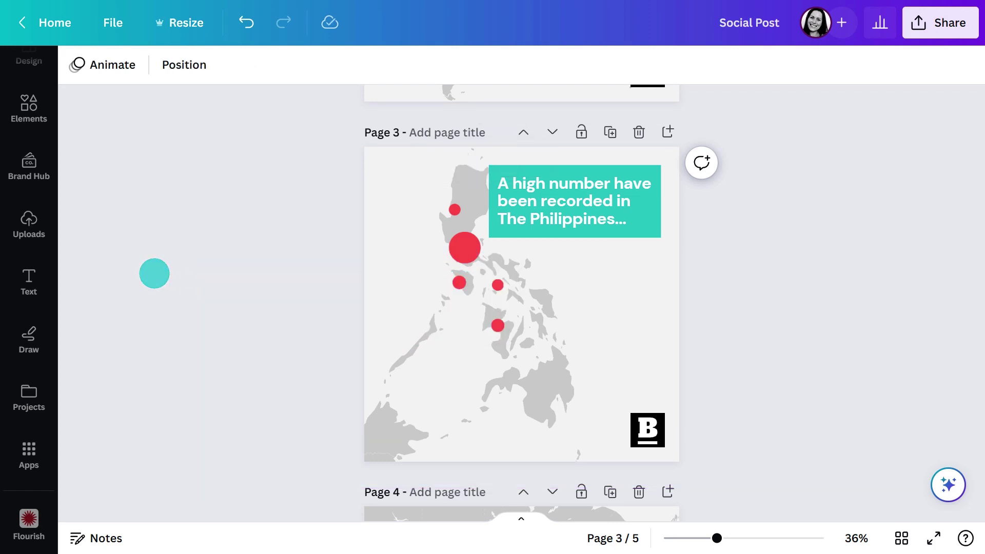
pyautogui.scroll(-5, 521, 303)
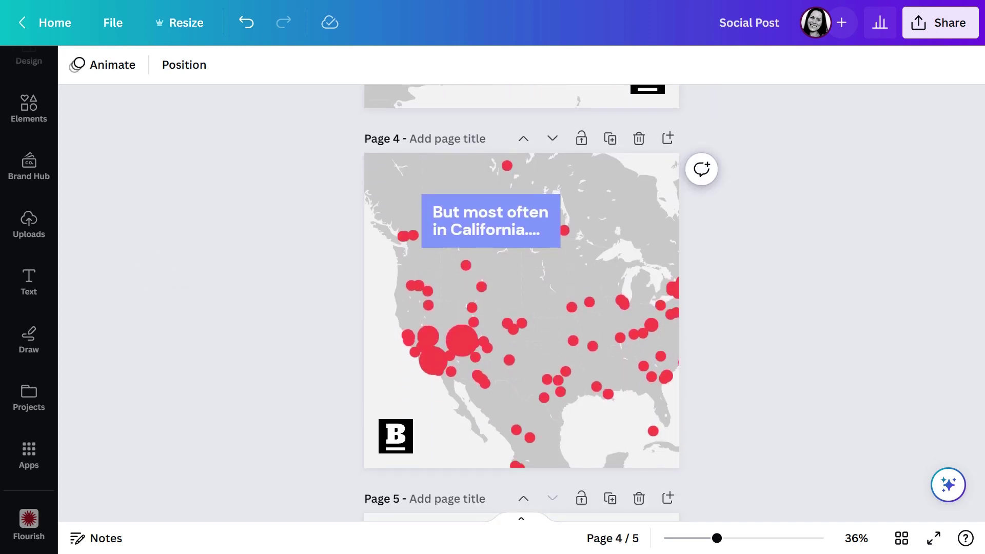
pyautogui.scroll(-6, 521, 303)
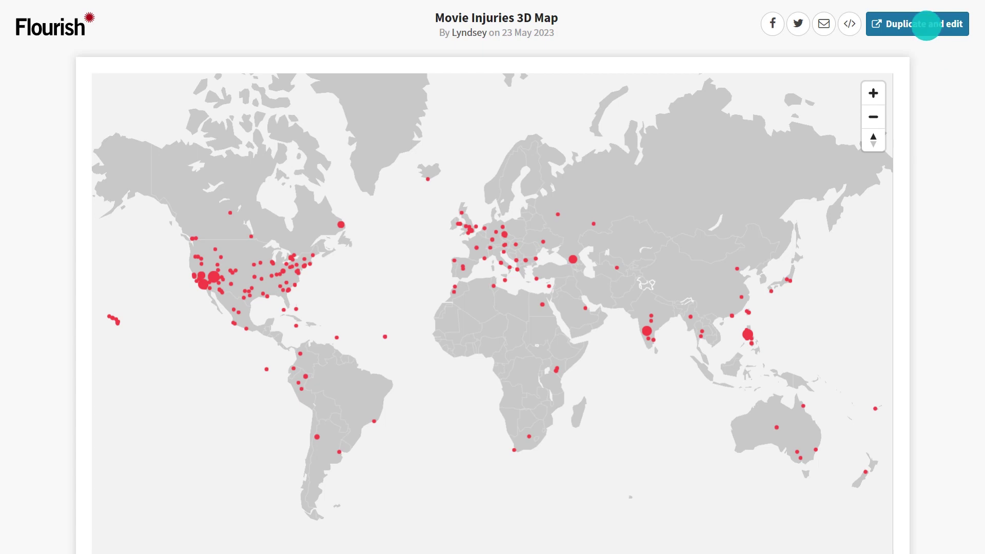
# Duplicate Movie Injuries 3D Map and recolour its base map light purple and deep blue.
pyautogui.click(926, 25)
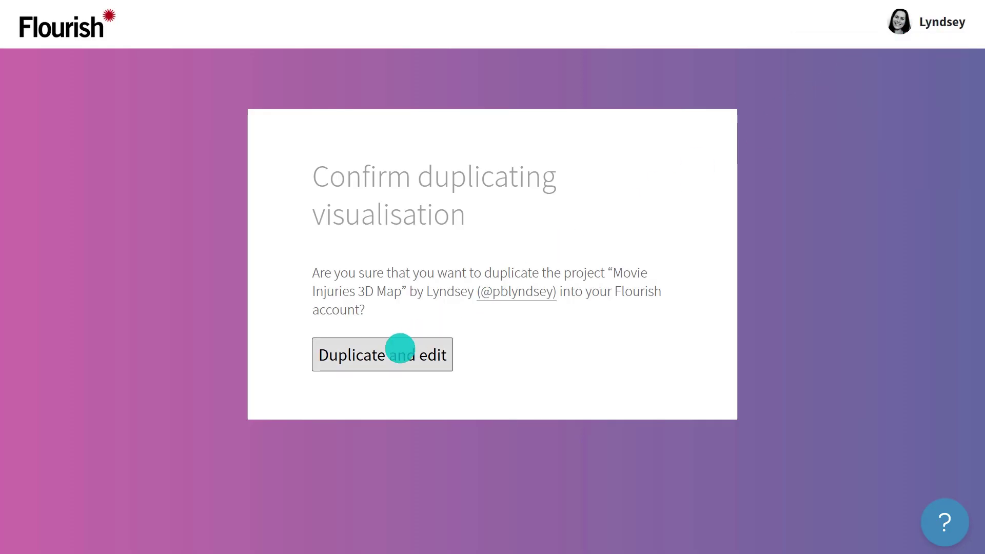
pyautogui.click(400, 349)
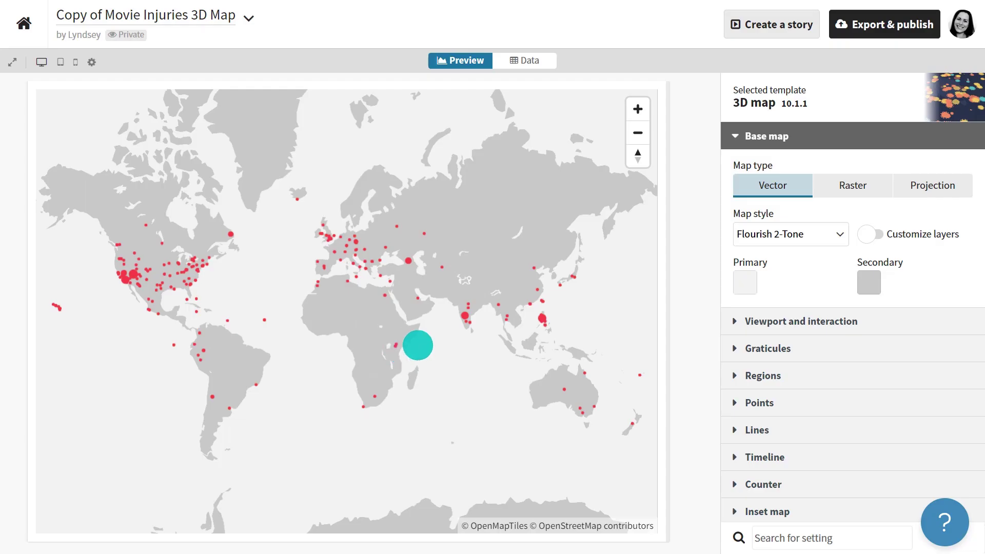
pyautogui.click(746, 285)
pyautogui.moveTo(659, 530); pyautogui.dragTo(695, 530)
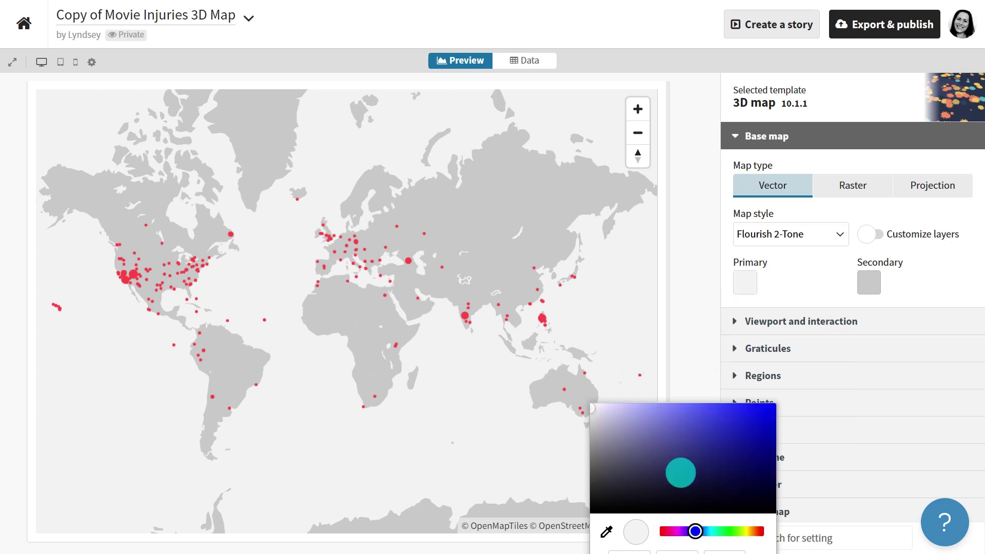
pyautogui.moveTo(679, 470); pyautogui.dragTo(677, 398)
pyautogui.click(868, 281)
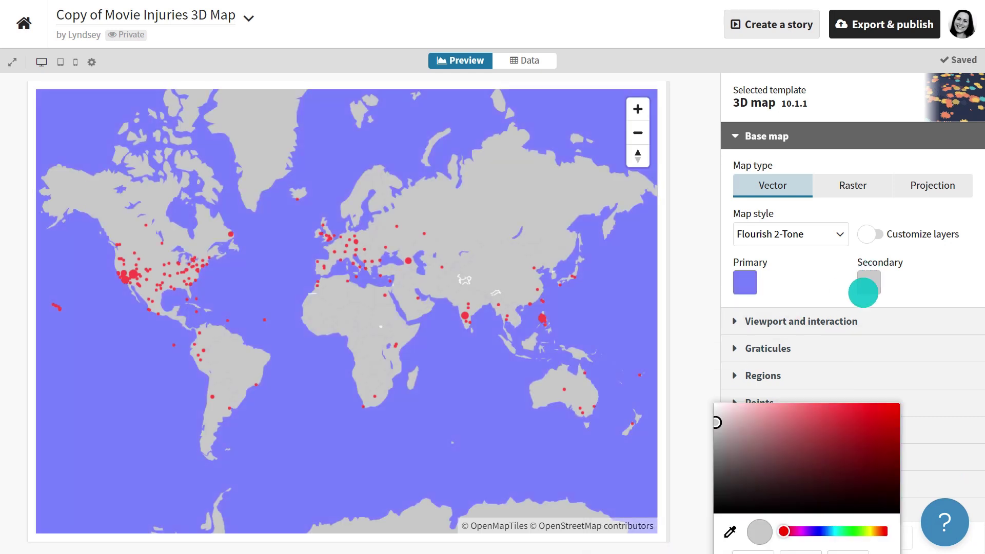
pyautogui.moveTo(783, 531); pyautogui.dragTo(816, 532)
pyautogui.moveTo(826, 458); pyautogui.dragTo(844, 398)
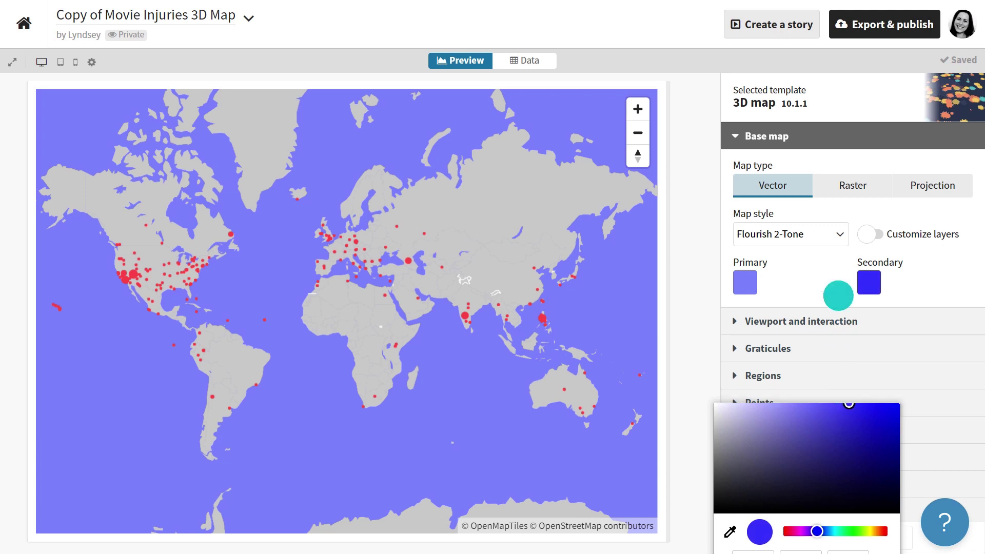